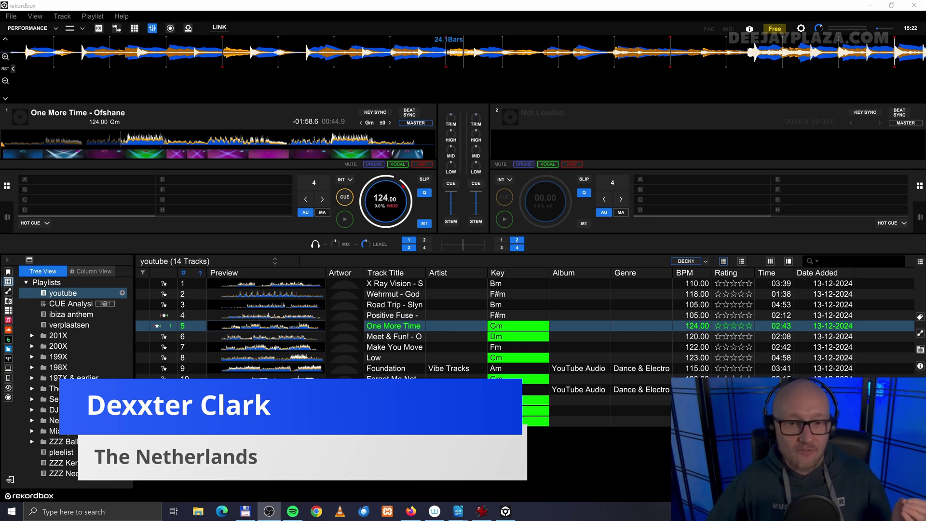
Step: Play a short part of One More Time on deck 1, then pause it
{"action": "left_click", "coordinate": [344, 220]}
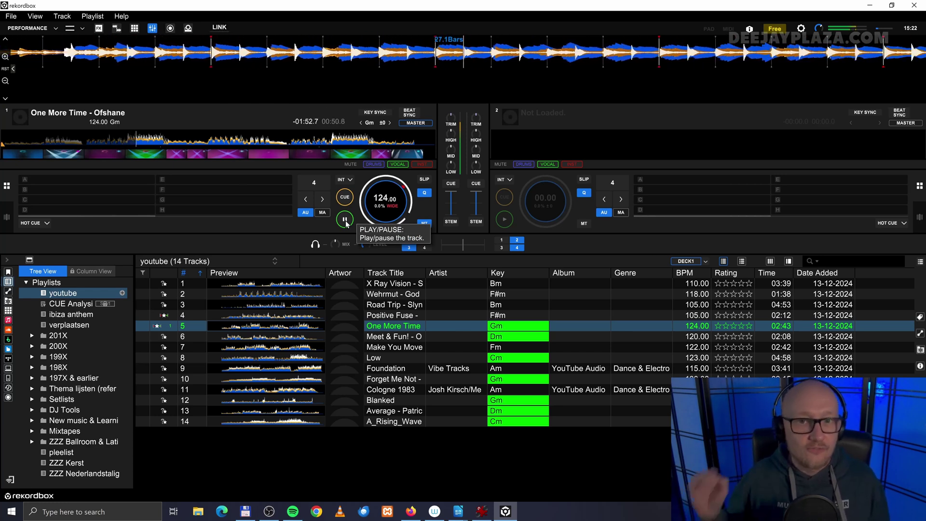
{"action": "left_click", "coordinate": [345, 221]}
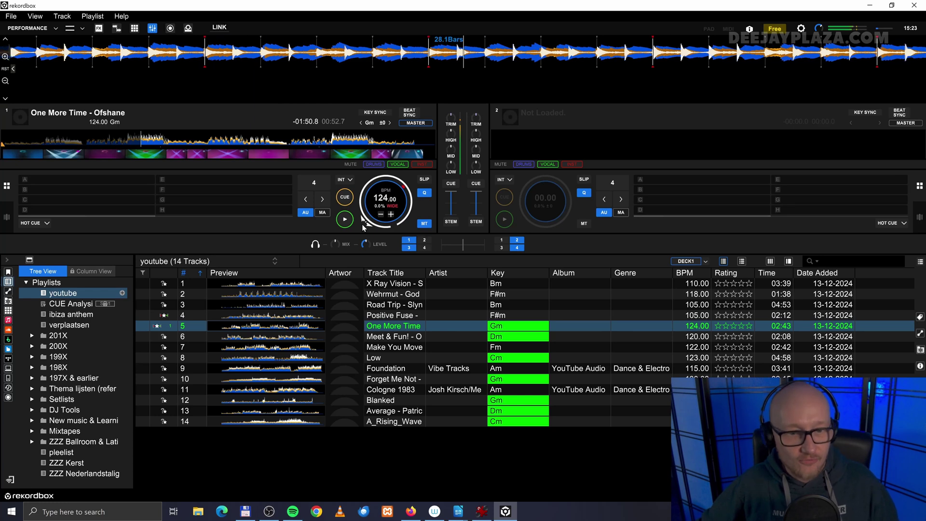
{"action": "left_click", "coordinate": [347, 224]}
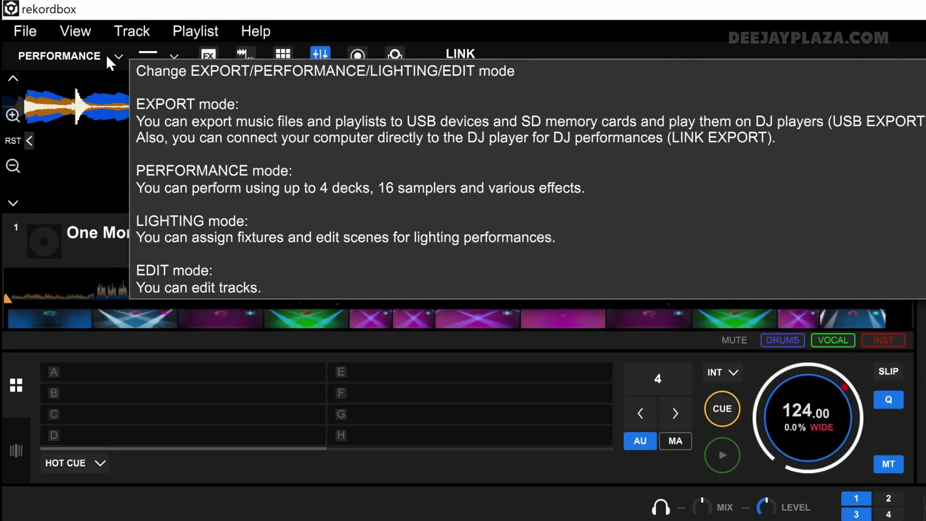
Step: Switch from Performance to Export mode, accepting that the tracks loaded on the decks are unloaded
{"action": "left_click", "coordinate": [102, 51]}
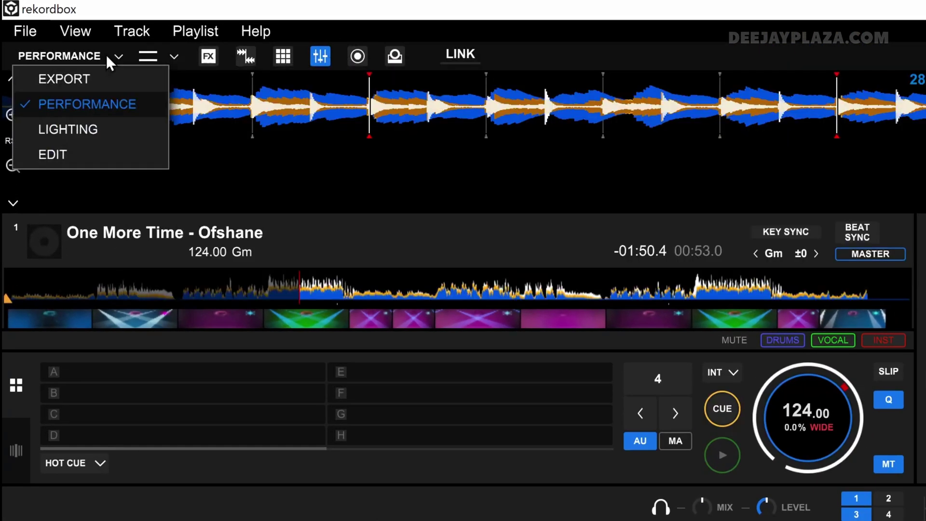
{"action": "left_click", "coordinate": [112, 78]}
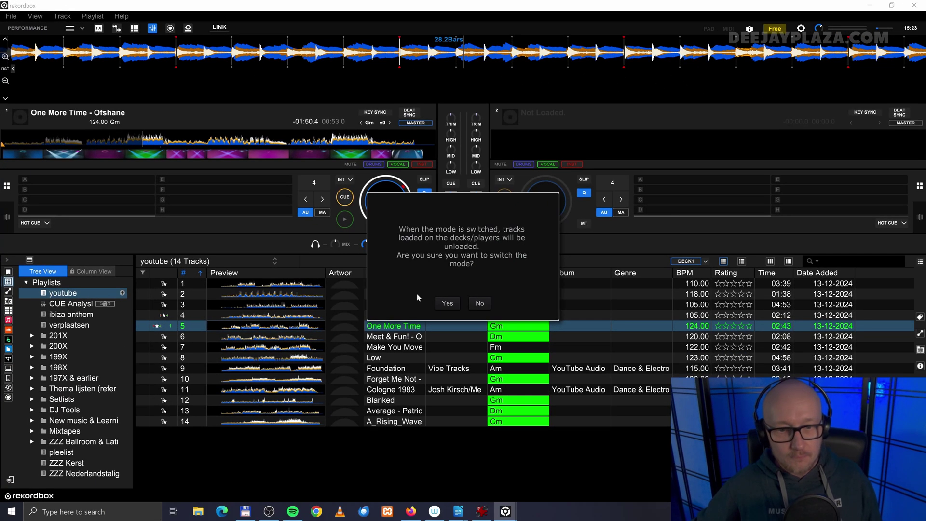
{"action": "left_click", "coordinate": [443, 302]}
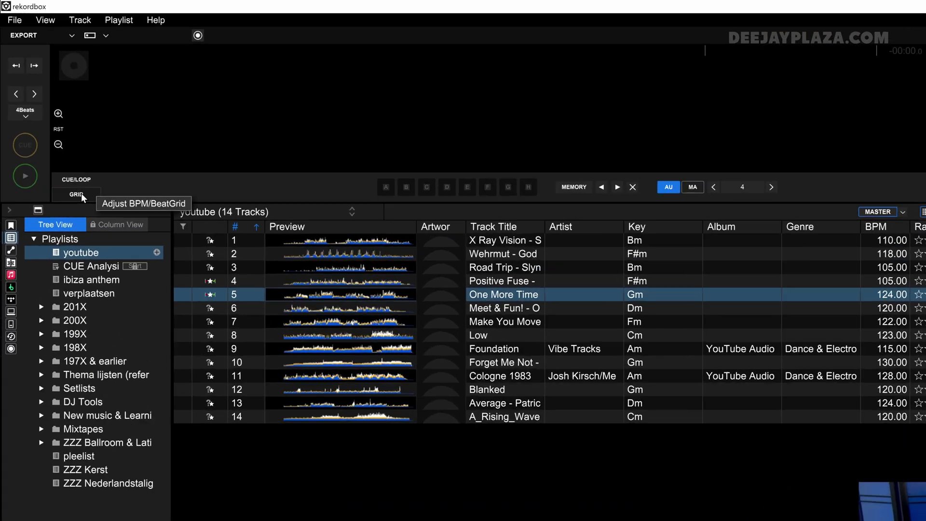
Step: Show the beat grid editing controls and load One More Time from the youtube playlist into the player
{"action": "left_click", "coordinate": [63, 153]}
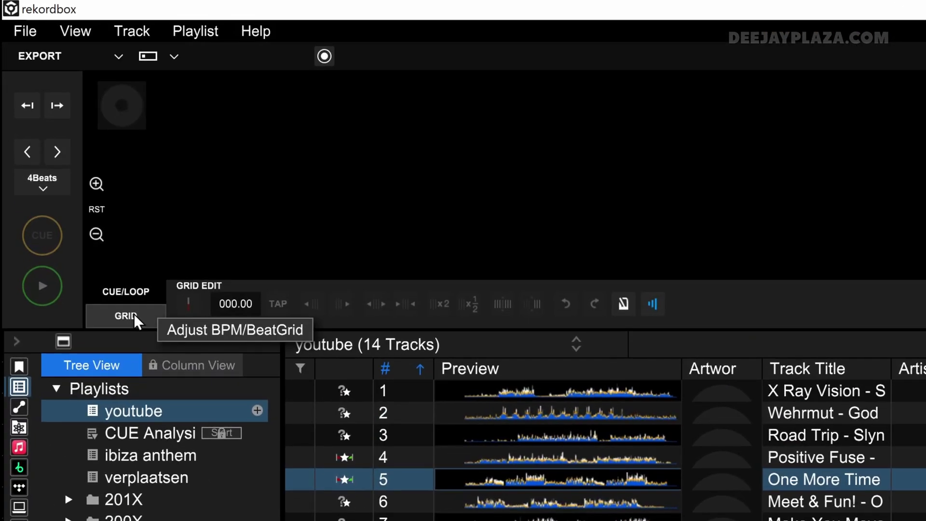
{"action": "left_click_drag", "start_coordinate": [487, 470], "coordinate": [556, 173]}
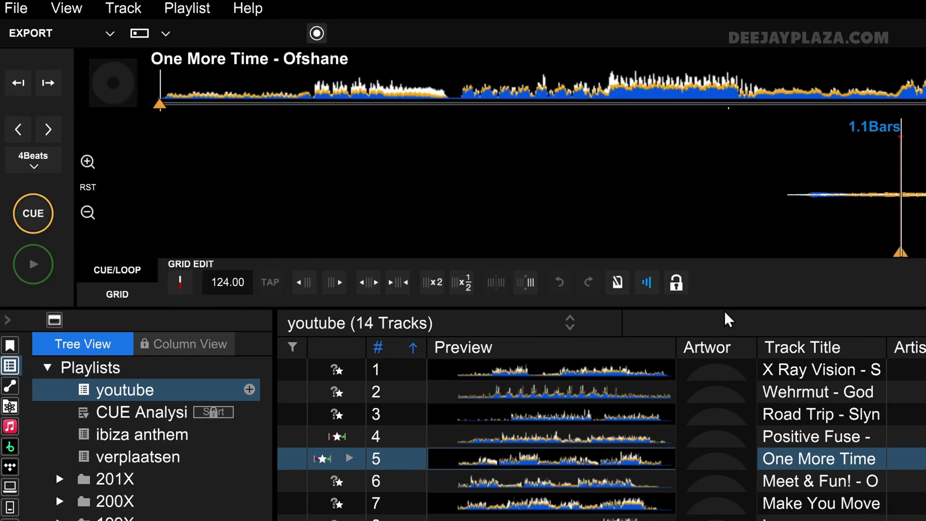
Step: Turn on the metronome and listen to the intro, the first beat section and the drop of One More Time
{"action": "left_click", "coordinate": [618, 285]}
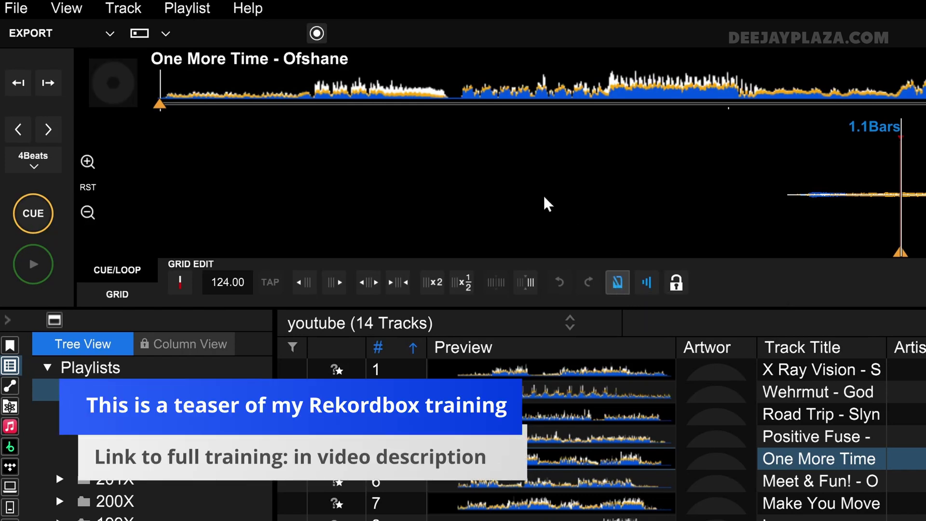
{"action": "left_click", "coordinate": [38, 265]}
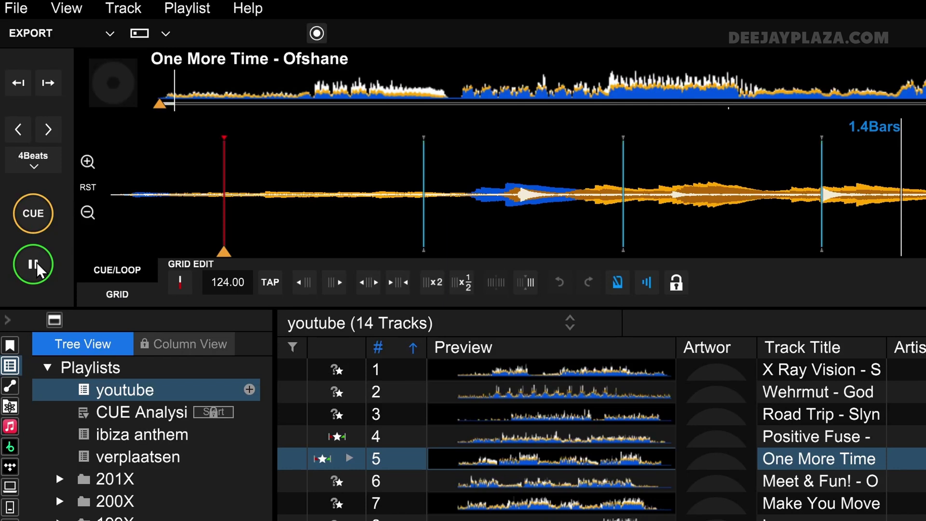
{"action": "left_click", "coordinate": [41, 263]}
{"action": "left_click", "coordinate": [314, 95]}
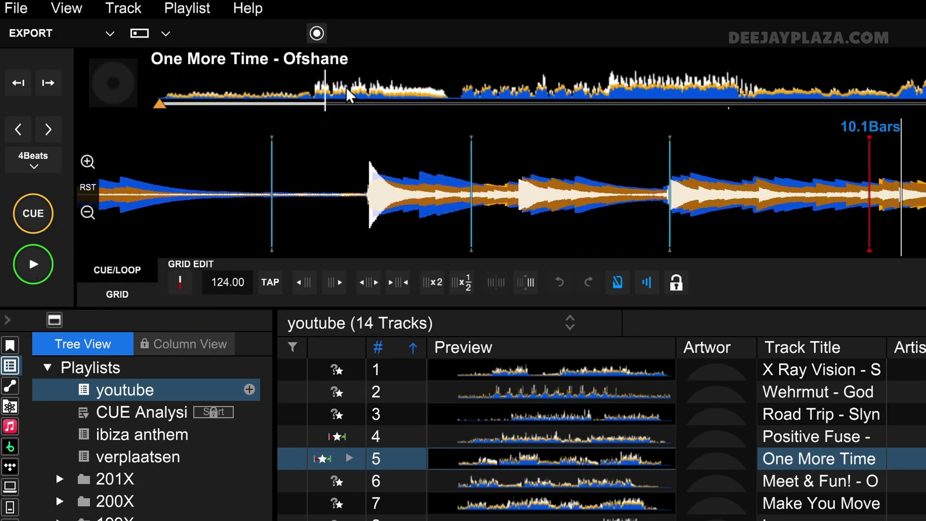
{"action": "left_click", "coordinate": [605, 92]}
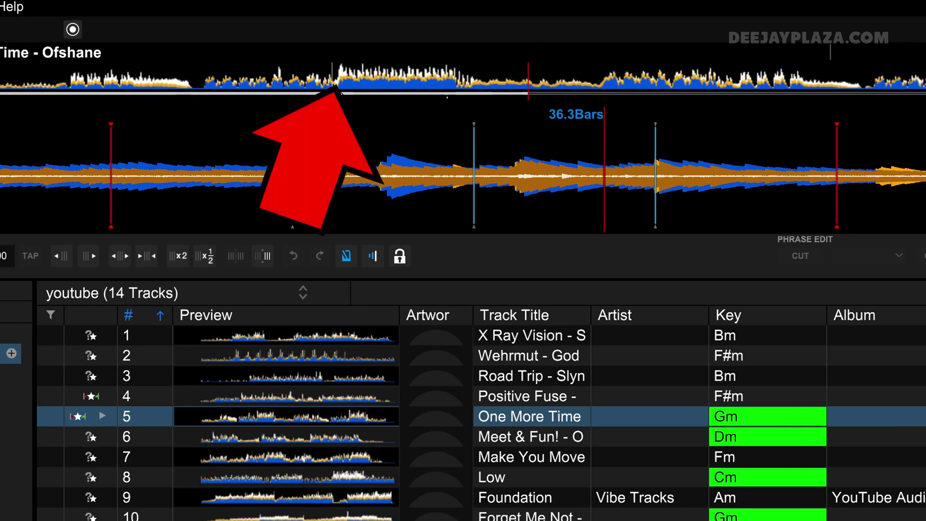
Step: Find the drop around bar 25 and set the first beat of a bar at the very start of its opening sound
{"action": "left_click", "coordinate": [331, 82]}
{"action": "key", "text": "space"}
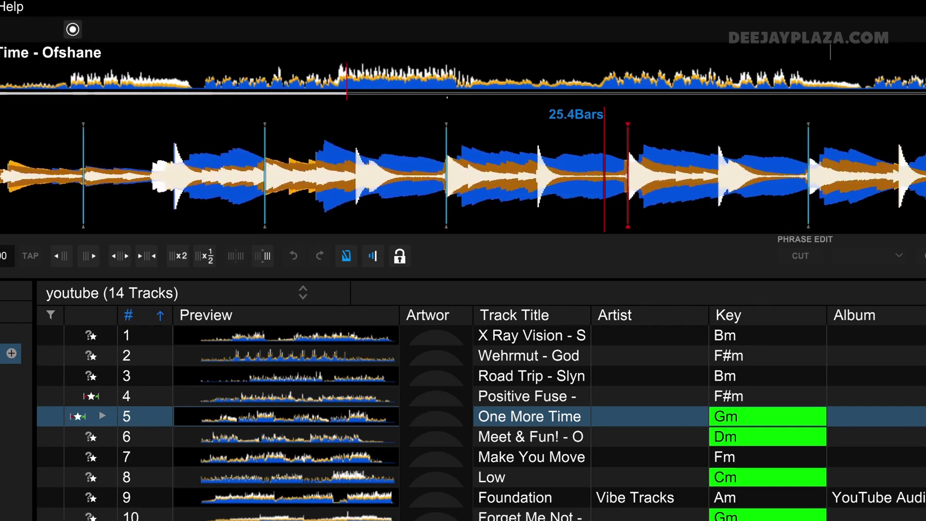
{"action": "left_click_drag", "start_coordinate": [674, 205], "coordinate": [494, 197]}
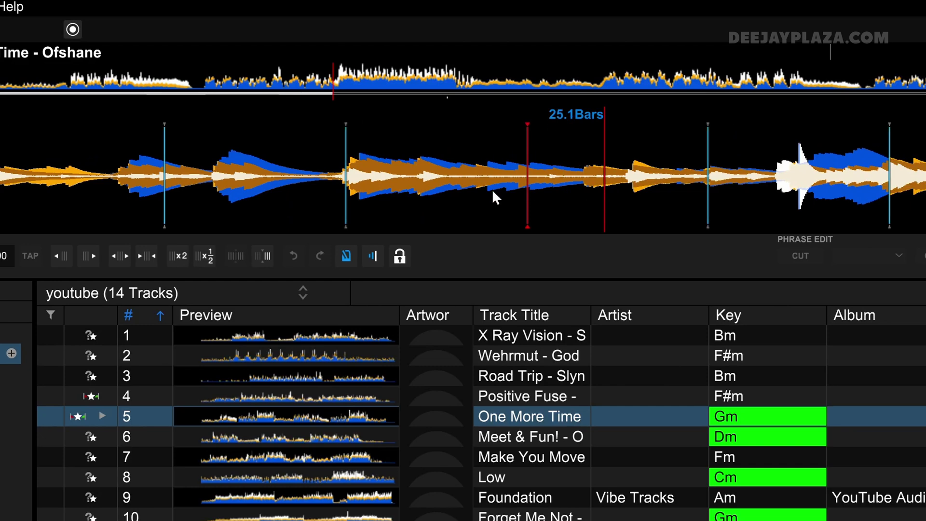
{"action": "left_click_drag", "start_coordinate": [889, 197], "coordinate": [912, 193]}
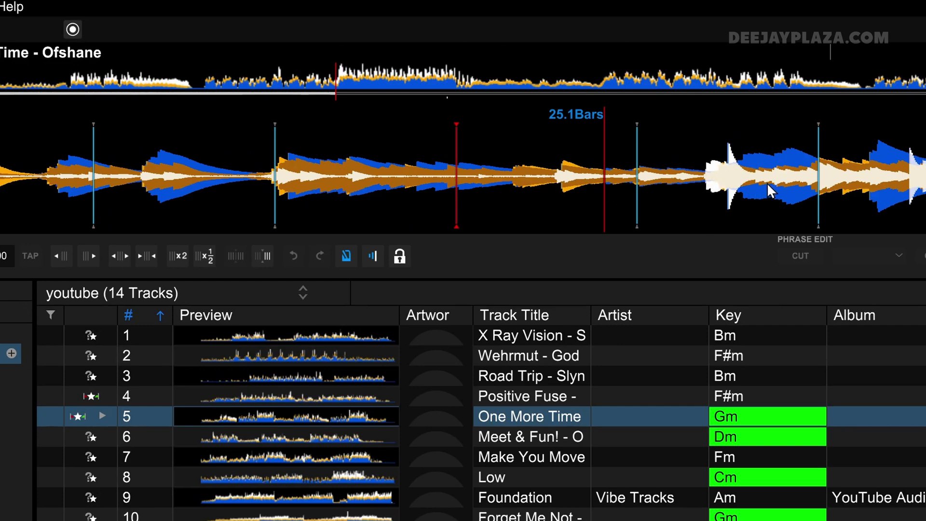
{"action": "left_click_drag", "start_coordinate": [914, 181], "coordinate": [814, 201]}
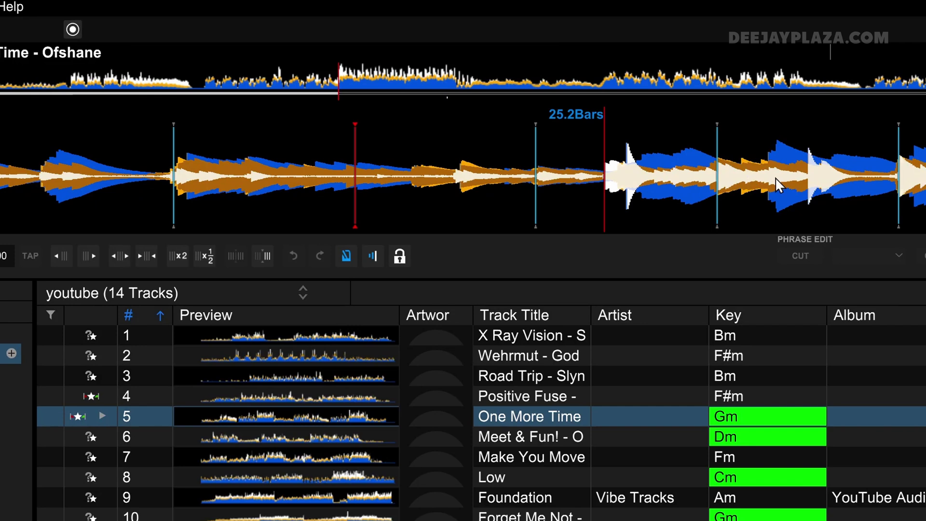
{"action": "scroll", "coordinate": [754, 192], "scroll_direction": "up", "scroll_amount": 2}
{"action": "scroll", "coordinate": [793, 195], "scroll_direction": "down", "scroll_amount": 2}
{"action": "scroll", "coordinate": [790, 201], "scroll_direction": "down", "scroll_amount": 1}
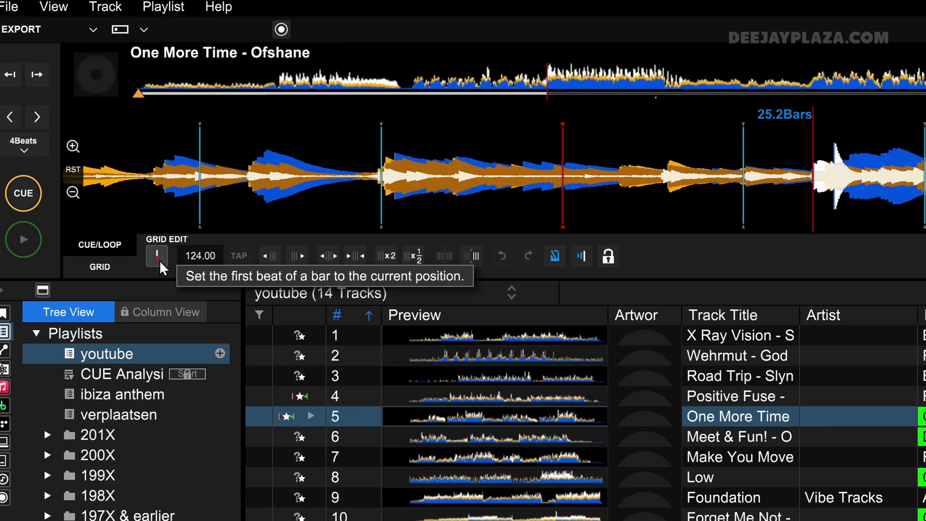
{"action": "left_click", "coordinate": [159, 260]}
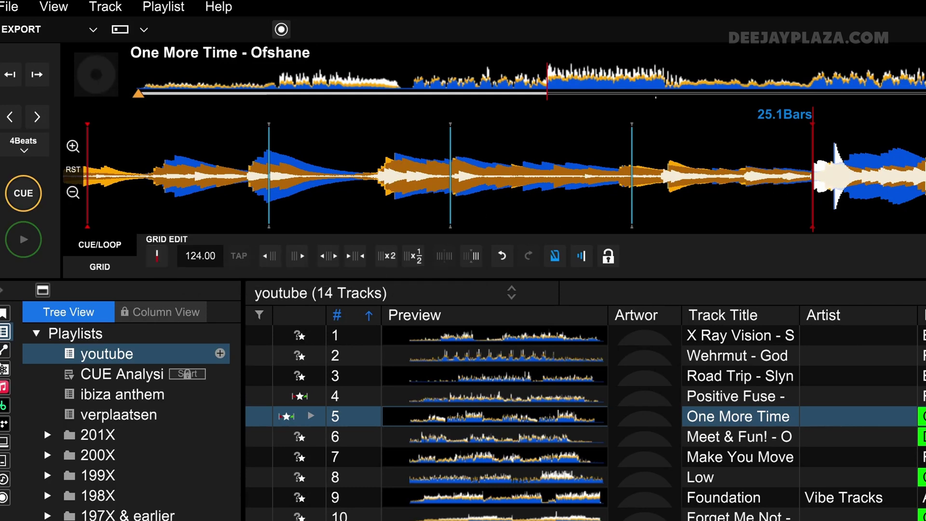
Step: Play and scrub through bars 24 to 26 to compare the shifted beat grid with the kicks
{"action": "key", "text": "space"}
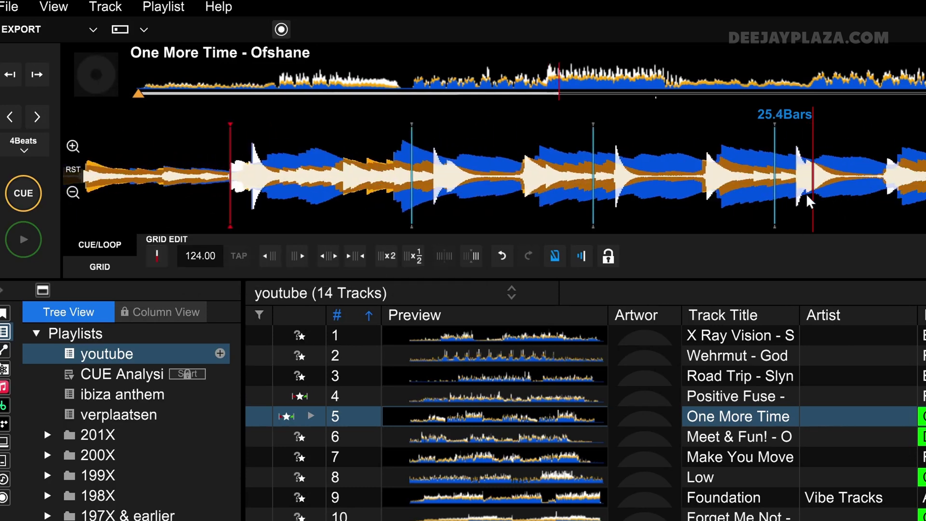
{"action": "left_click_drag", "start_coordinate": [583, 190], "coordinate": [732, 192]}
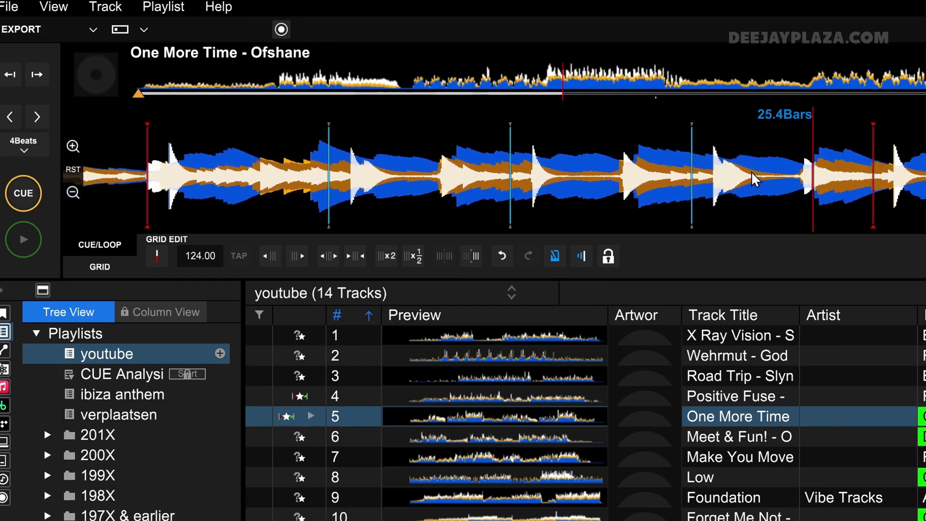
{"action": "left_click_drag", "start_coordinate": [428, 200], "coordinate": [875, 184]}
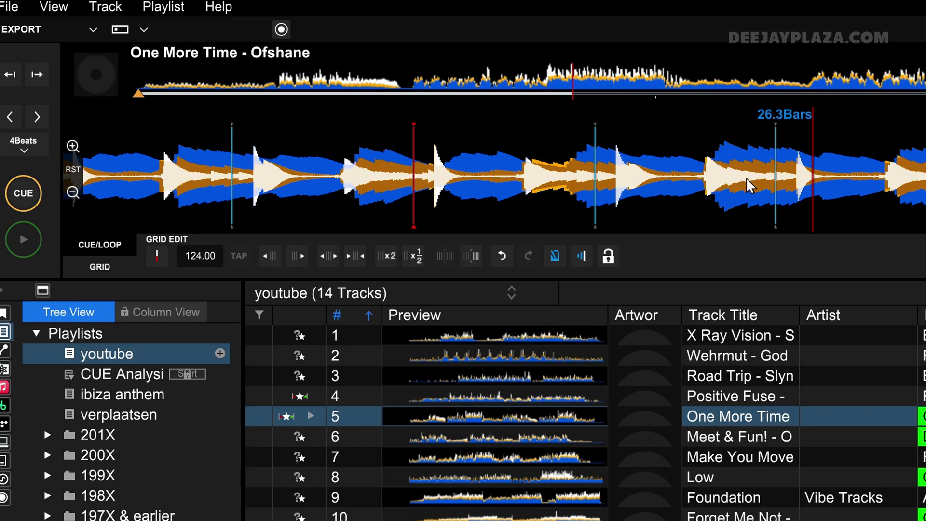
{"action": "left_click_drag", "start_coordinate": [456, 167], "coordinate": [724, 173]}
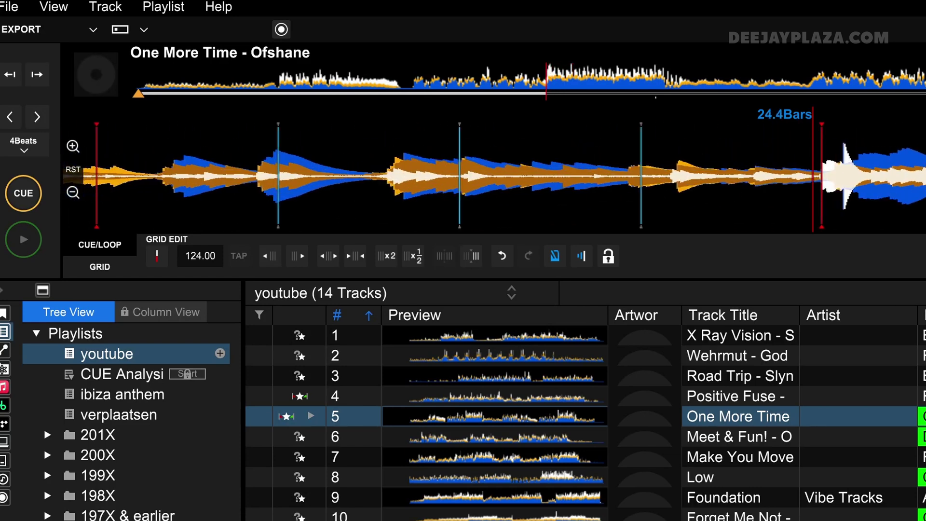
{"action": "left_click", "coordinate": [24, 246]}
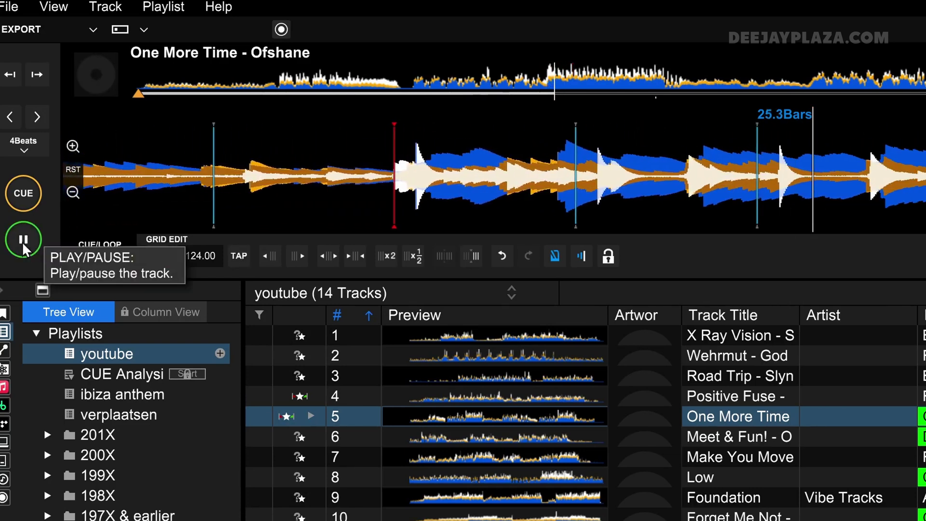
{"action": "left_click", "coordinate": [23, 248]}
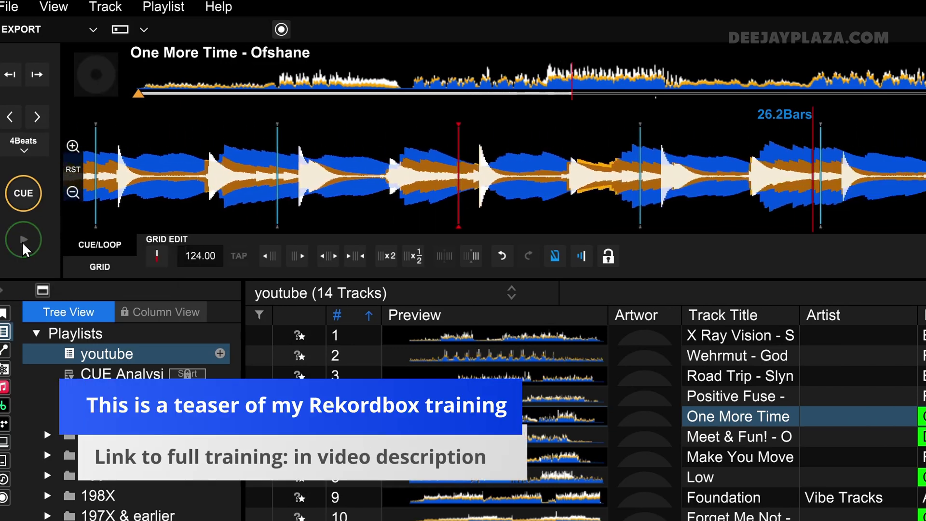
Step: Set the first beat of a bar on the peak of the drop's first kick, and play on to check the grid
{"action": "left_click_drag", "start_coordinate": [491, 182], "coordinate": [603, 183]}
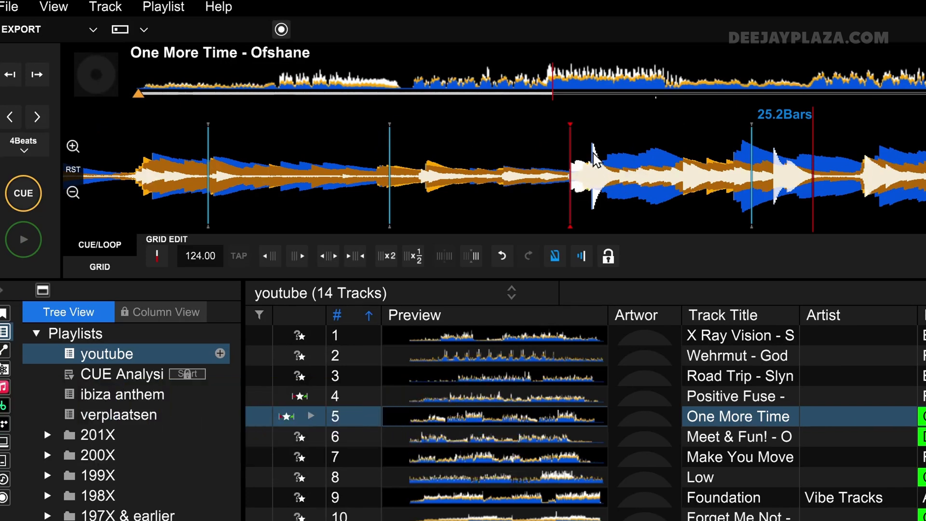
{"action": "left_click_drag", "start_coordinate": [795, 196], "coordinate": [925, 196]}
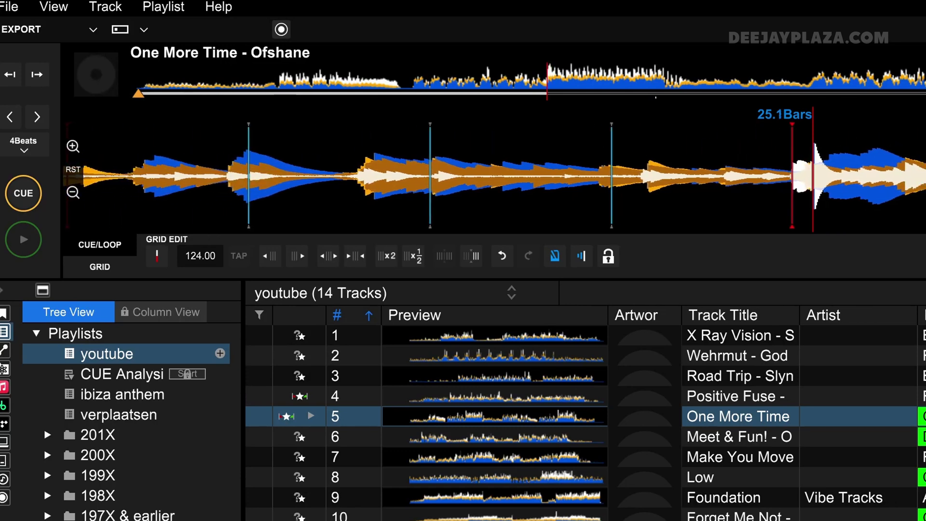
{"action": "left_click", "coordinate": [156, 255]}
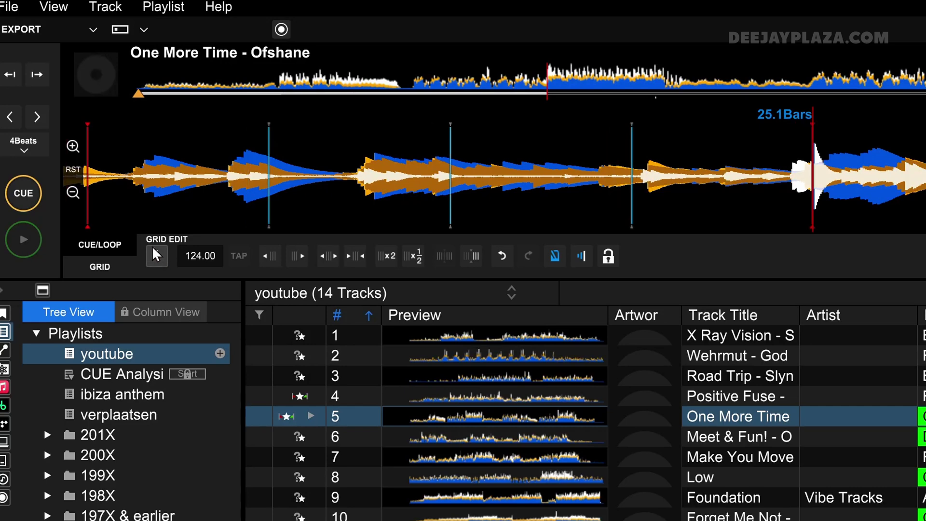
{"action": "left_click", "coordinate": [29, 232]}
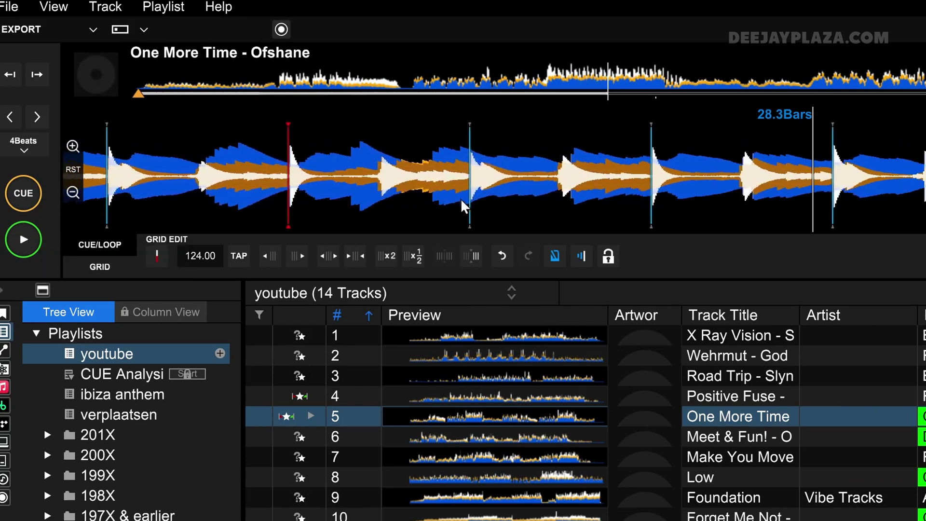
{"action": "key", "text": "Right"}
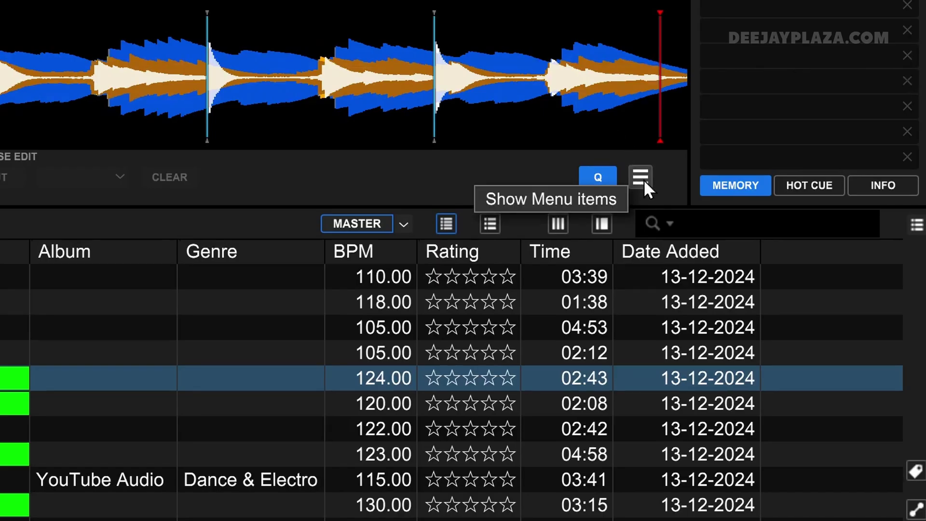
Step: Analyze One More Time in Dynamic mode with BPM / Grid, KEY and Phrase enabled and a BPM range of 70-180
{"action": "left_click", "coordinate": [643, 179]}
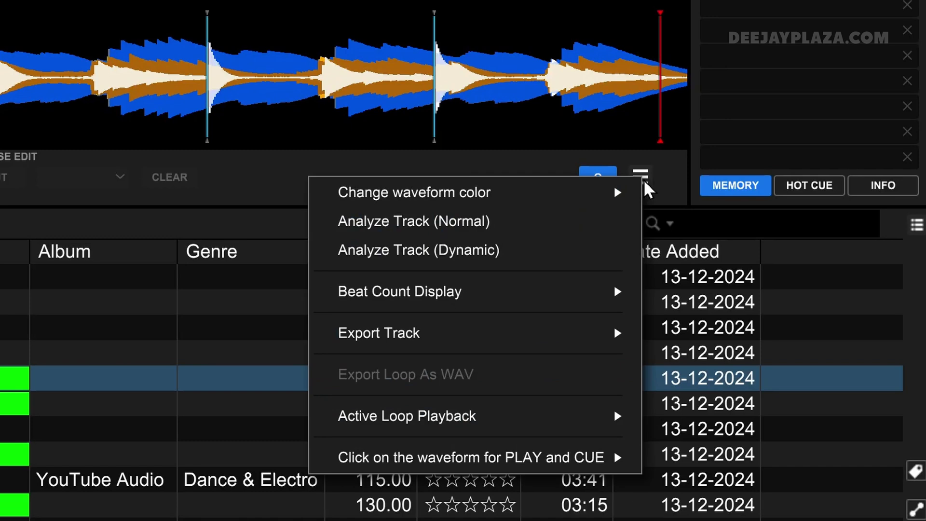
{"action": "left_click", "coordinate": [520, 250]}
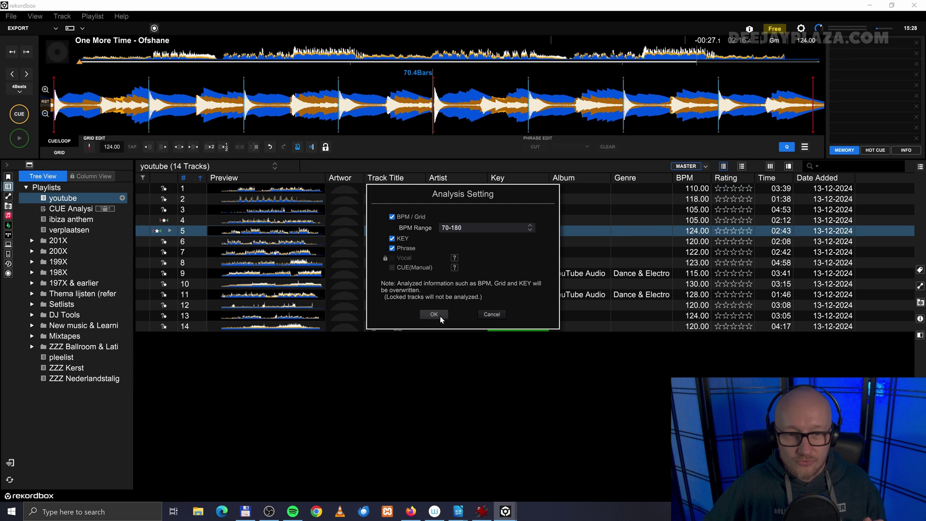
{"action": "left_click", "coordinate": [434, 314]}
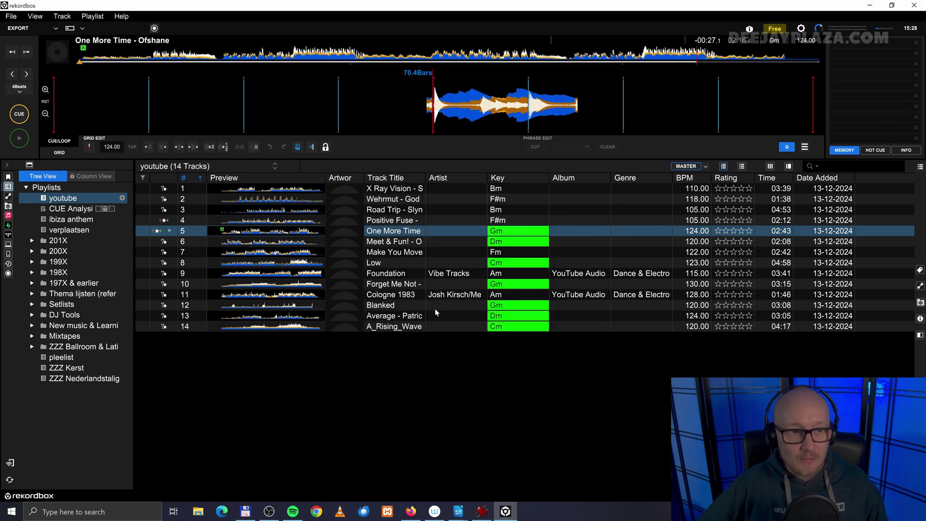
Step: Play One More Time from the first beat section and from the drop to check the dynamic beat grid
{"action": "left_click", "coordinate": [152, 59]}
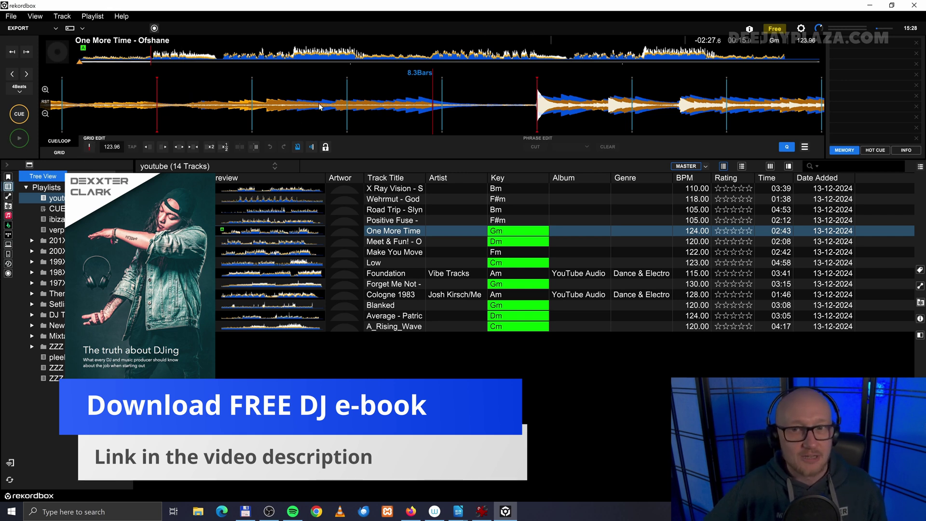
{"action": "left_click", "coordinate": [19, 140]}
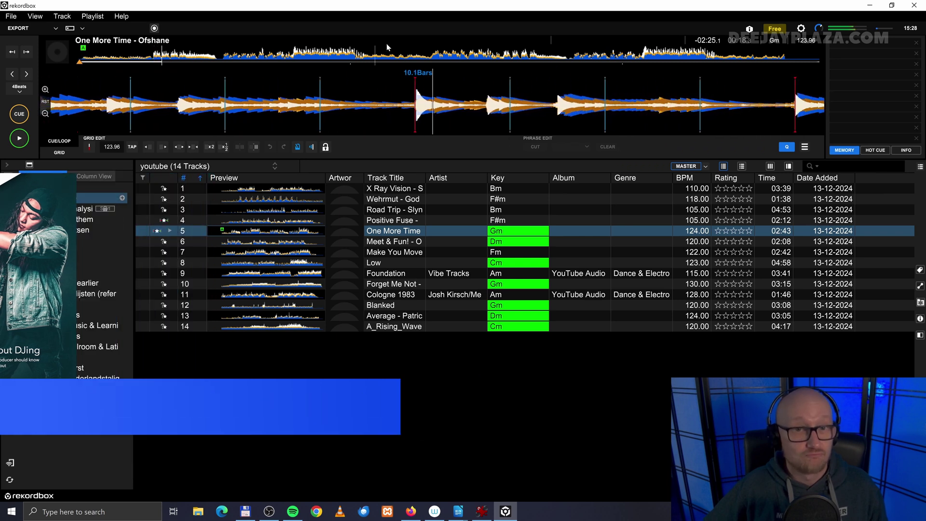
{"action": "left_click", "coordinate": [292, 57]}
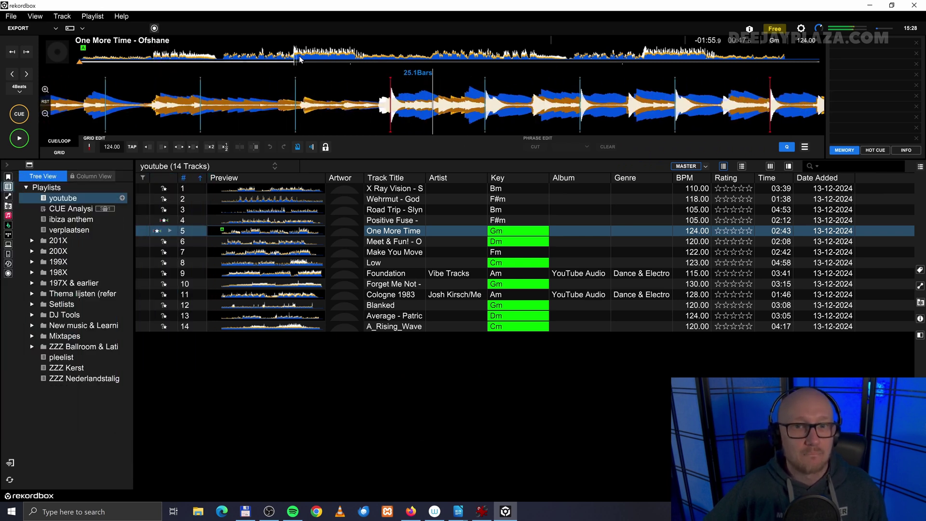
Step: Jump through the later sections of One More Time, up to bar 68, to check the beat grid against the kicks, and stop playback
{"action": "left_click", "coordinate": [441, 56]}
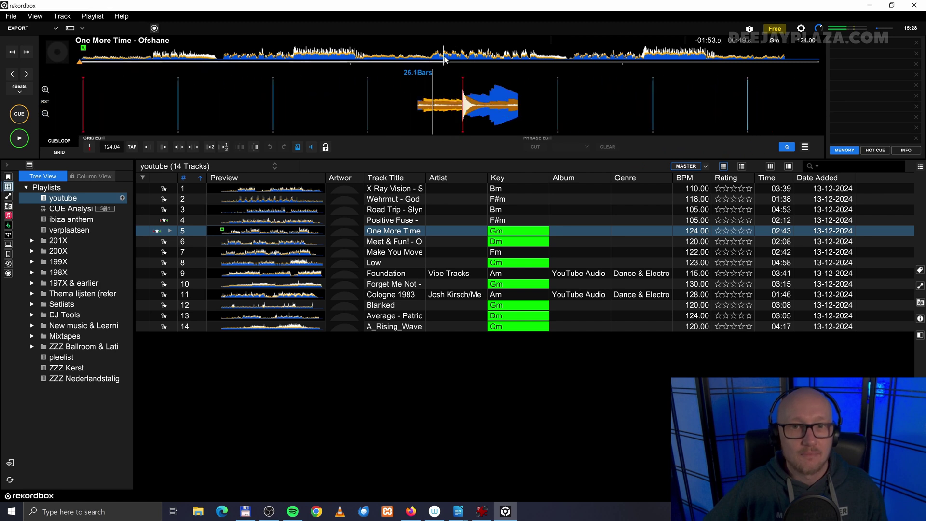
{"action": "left_click", "coordinate": [654, 54]}
{"action": "left_click", "coordinate": [672, 54]}
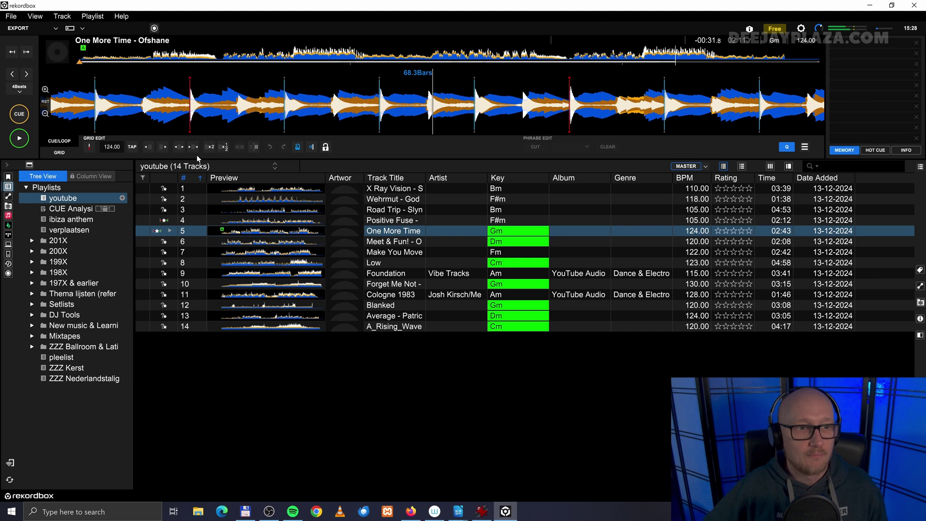
{"action": "left_click", "coordinate": [20, 139]}
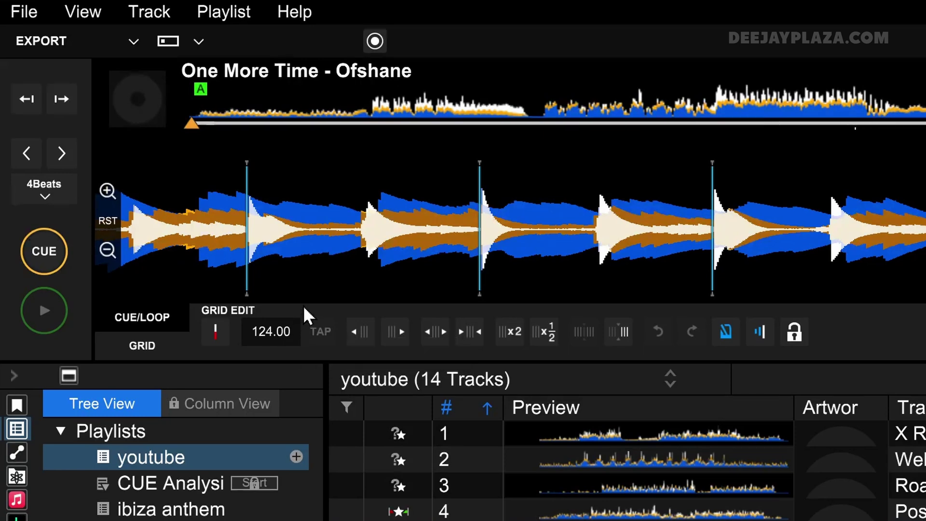
Step: Set the grid's BPM value to 123.5
{"action": "left_click", "coordinate": [282, 332]}
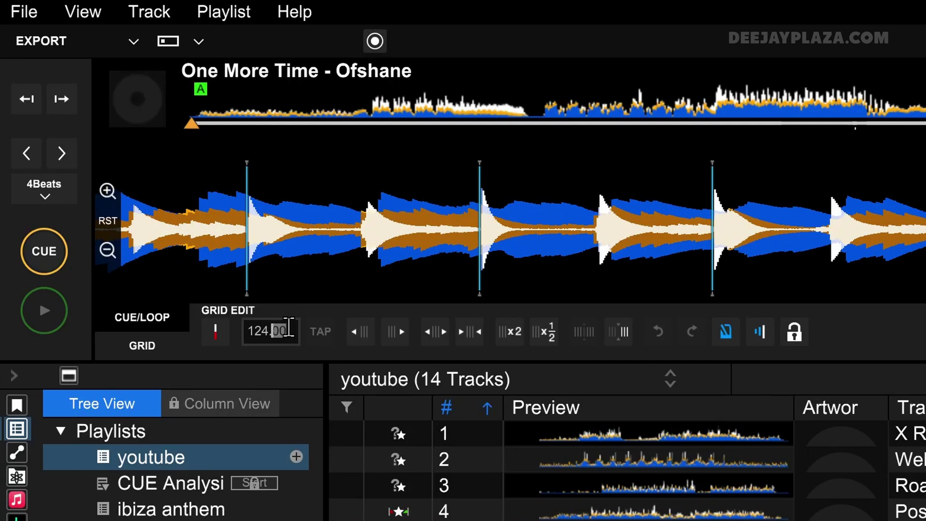
{"action": "type", "text": "123"}
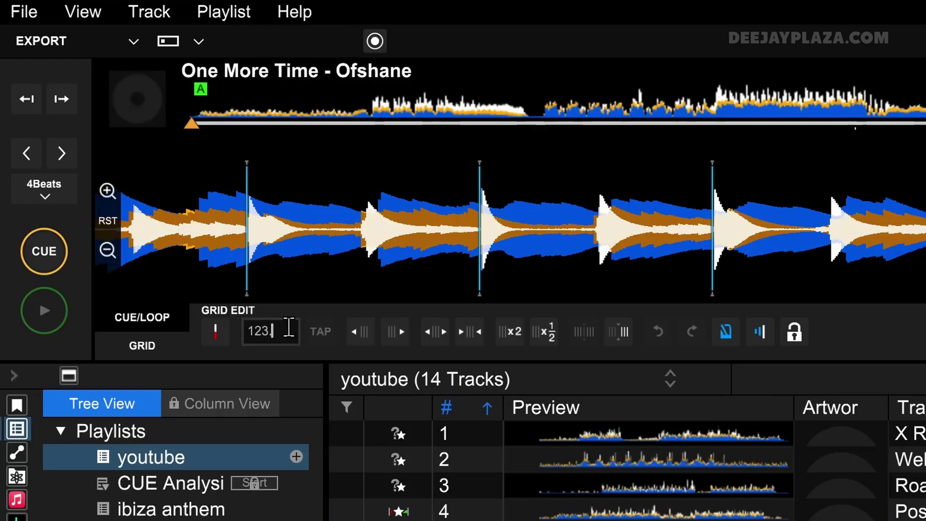
{"action": "type", "text": ".5"}
{"action": "key", "text": "Return"}
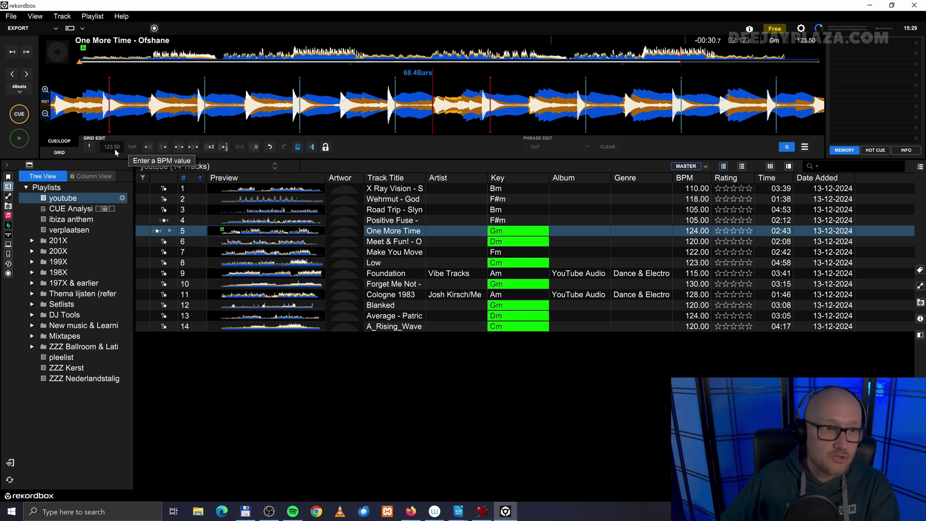
{"action": "key", "text": "plus"}
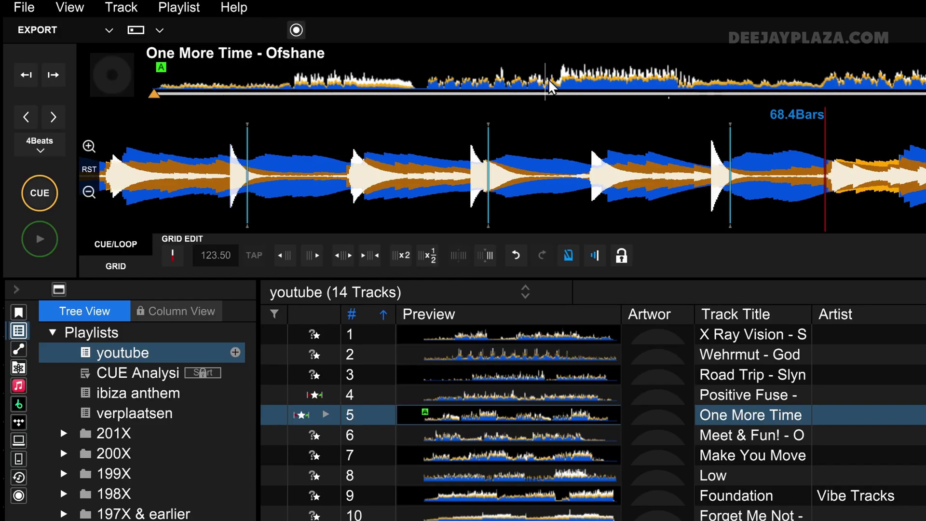
Step: Play the track from just before the drop and tap along with the beat to set the BPM by tapping interval
{"action": "left_click", "coordinate": [548, 87]}
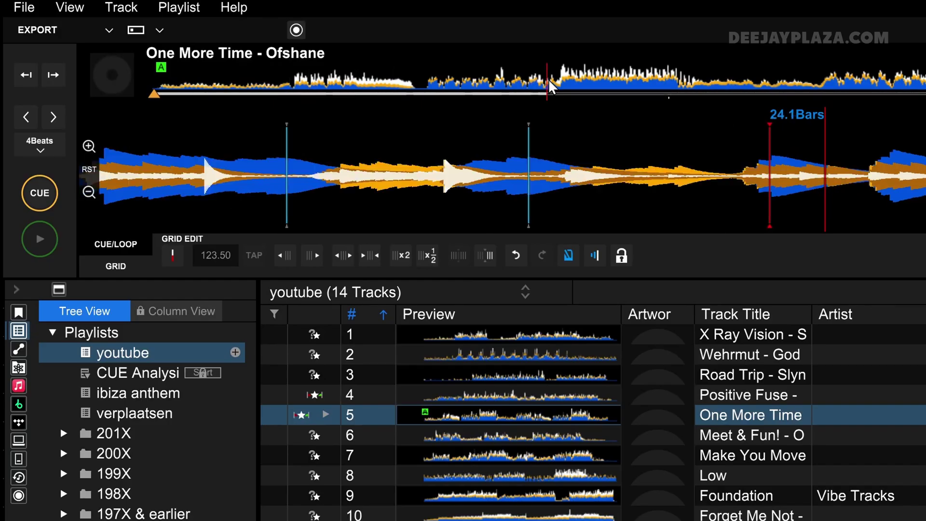
{"action": "left_click", "coordinate": [43, 241]}
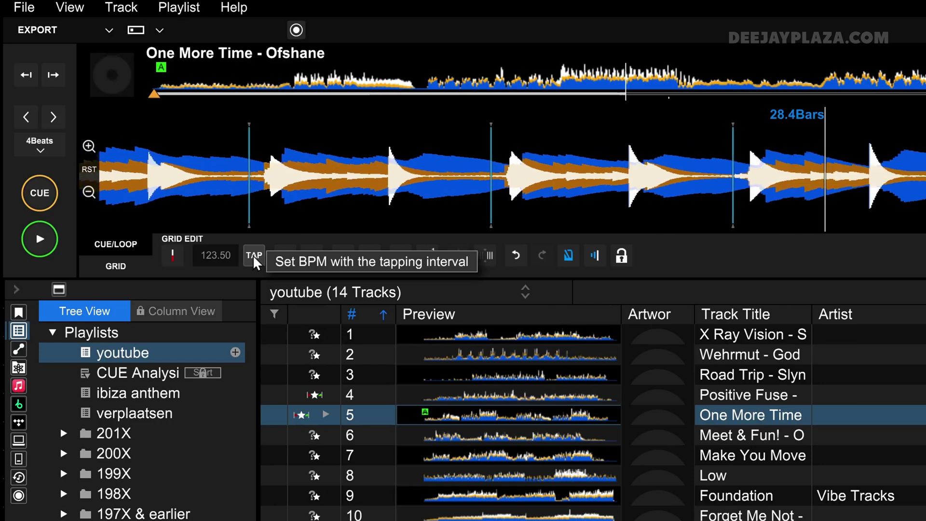
{"action": "left_click", "coordinate": [253, 255]}
{"action": "left_click", "coordinate": [259, 256]}
{"action": "left_click", "coordinate": [259, 255]}
{"action": "left_click", "coordinate": [259, 256]}
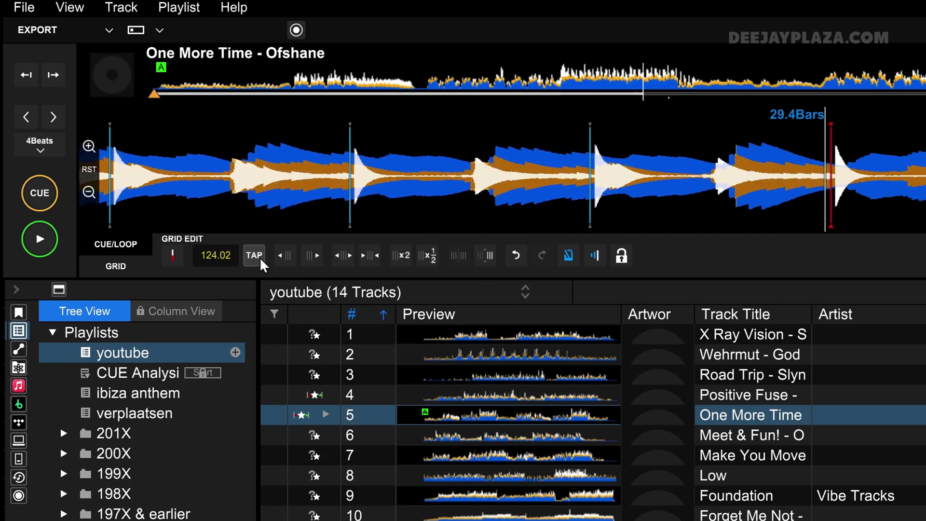
{"action": "left_click", "coordinate": [256, 256]}
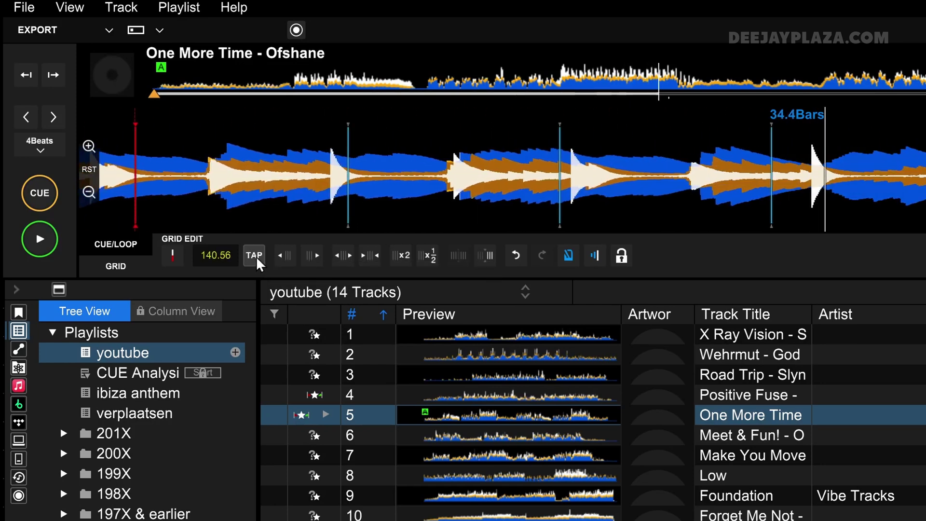
{"action": "left_click", "coordinate": [252, 255]}
{"action": "left_click", "coordinate": [252, 255]}
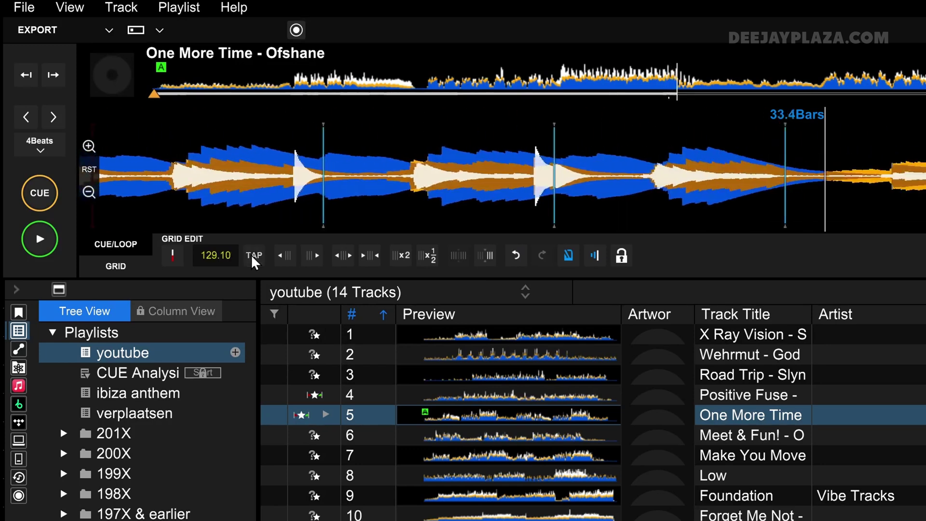
{"action": "left_click", "coordinate": [251, 253]}
{"action": "left_click", "coordinate": [251, 254]}
{"action": "left_click", "coordinate": [250, 257]}
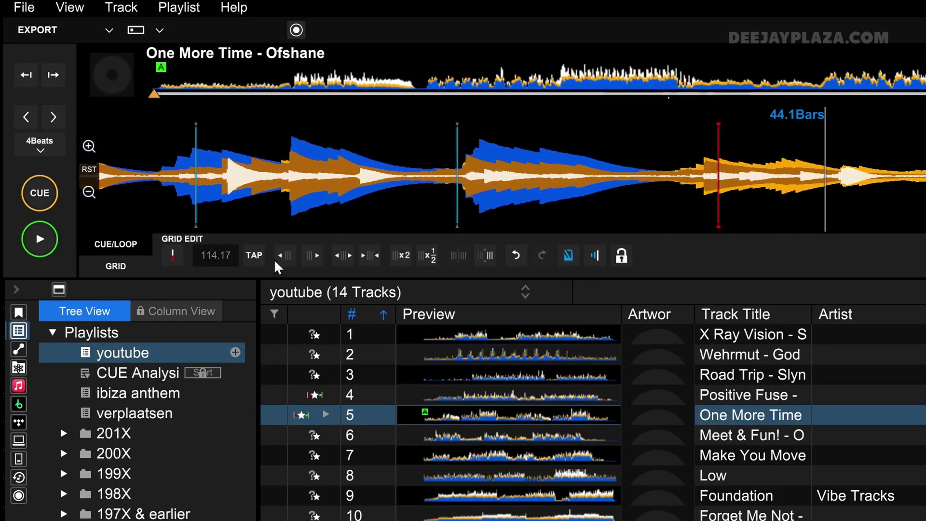
{"action": "left_click", "coordinate": [255, 255]}
{"action": "left_click", "coordinate": [255, 255]}
{"action": "left_click", "coordinate": [255, 255]}
{"action": "left_click", "coordinate": [255, 255]}
{"action": "left_click", "coordinate": [255, 255]}
{"action": "left_click", "coordinate": [254, 255]}
{"action": "left_click", "coordinate": [254, 255]}
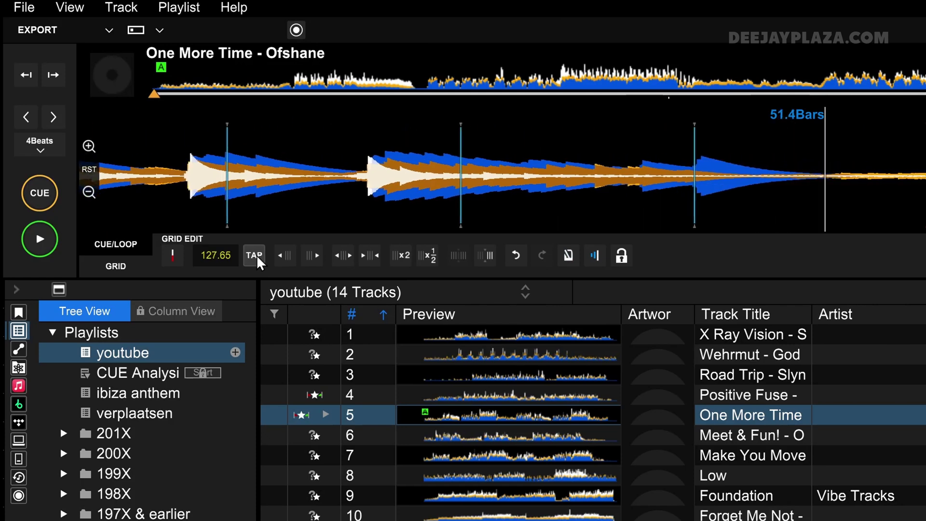
{"action": "left_click", "coordinate": [254, 255]}
{"action": "left_click", "coordinate": [256, 255]}
{"action": "left_click", "coordinate": [256, 255]}
{"action": "left_click", "coordinate": [256, 255]}
{"action": "left_click", "coordinate": [257, 255]}
{"action": "left_click", "coordinate": [256, 255]}
{"action": "left_click", "coordinate": [257, 254]}
{"action": "left_click", "coordinate": [256, 254]}
{"action": "left_click", "coordinate": [256, 255]}
{"action": "left_click", "coordinate": [257, 255]}
{"action": "left_click", "coordinate": [257, 254]}
{"action": "left_click", "coordinate": [256, 254]}
{"action": "left_click", "coordinate": [256, 255]}
{"action": "left_click", "coordinate": [257, 254]}
{"action": "left_click", "coordinate": [257, 255]}
{"action": "left_click", "coordinate": [256, 255]}
{"action": "left_click", "coordinate": [256, 255]}
{"action": "left_click", "coordinate": [256, 255]}
{"action": "left_click", "coordinate": [256, 254]}
{"action": "left_click", "coordinate": [257, 255]}
{"action": "left_click", "coordinate": [256, 254]}
{"action": "left_click", "coordinate": [257, 254]}
{"action": "left_click", "coordinate": [256, 255]}
{"action": "left_click", "coordinate": [257, 254]}
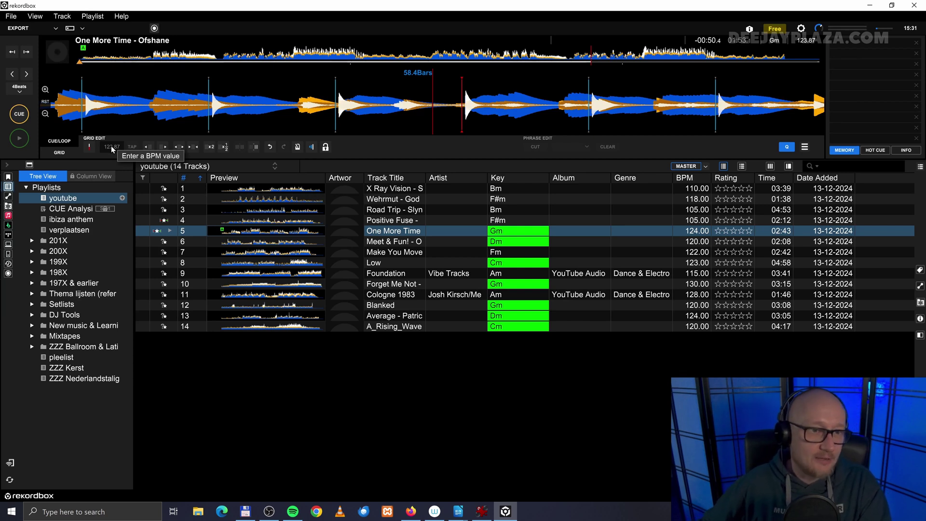
Step: Set the grid's BPM to 124 and play from the drop's first kick at bar 25 to check the alignment
{"action": "left_click", "coordinate": [111, 146]}
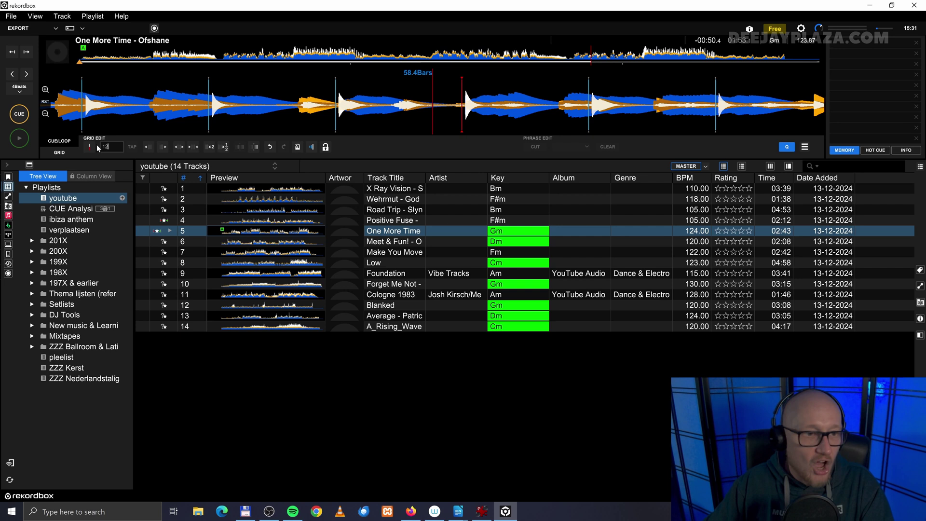
{"action": "type", "text": "124"}
{"action": "key", "text": "Return"}
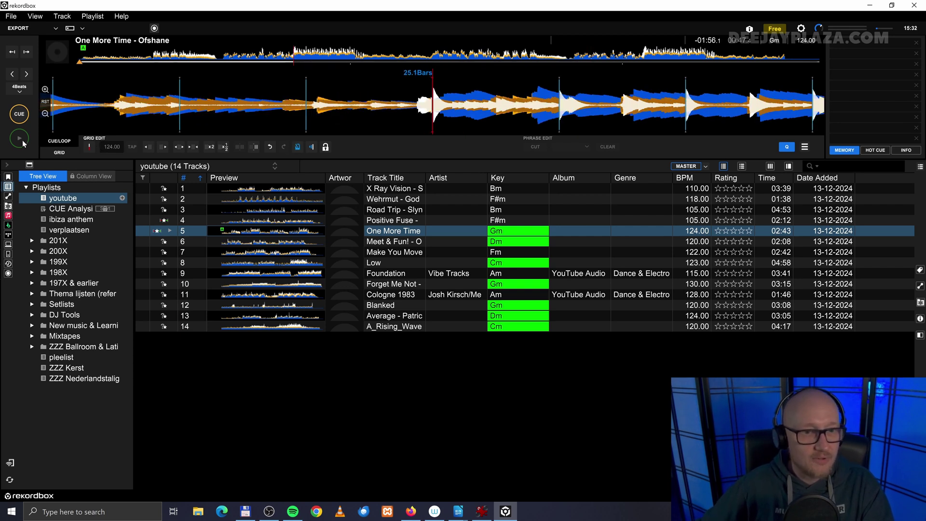
{"action": "left_click", "coordinate": [23, 142]}
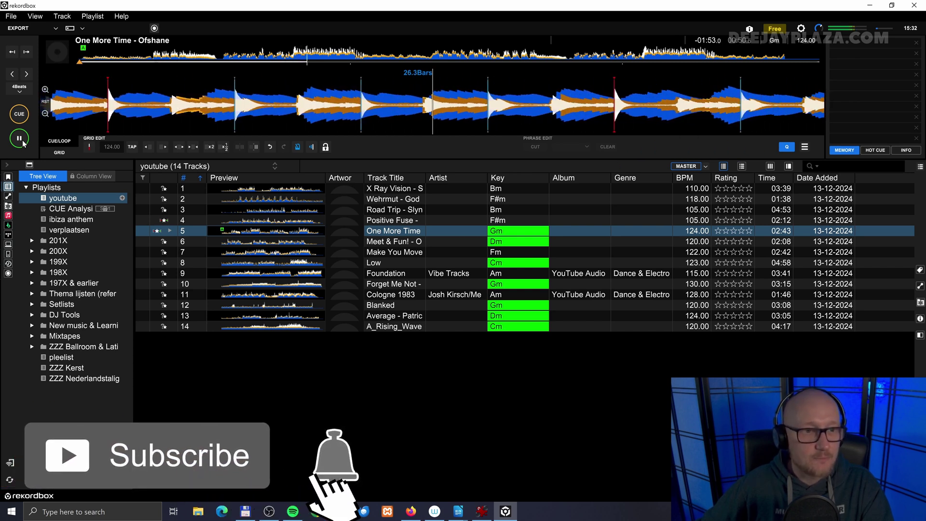
{"action": "left_click", "coordinate": [23, 142]}
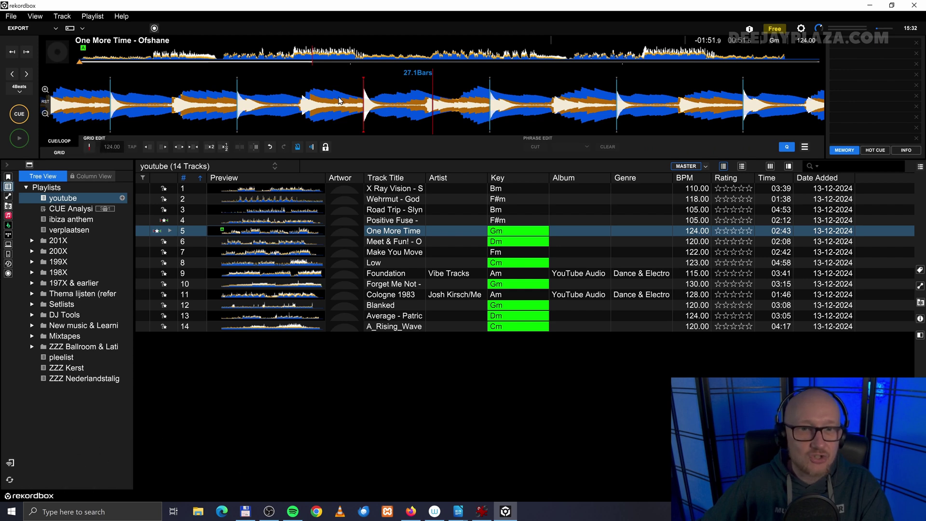
Step: Set the first beat of bar 27 slightly ahead of its kick so the grid is deliberately offset
{"action": "left_click_drag", "start_coordinate": [417, 114], "coordinate": [492, 120]}
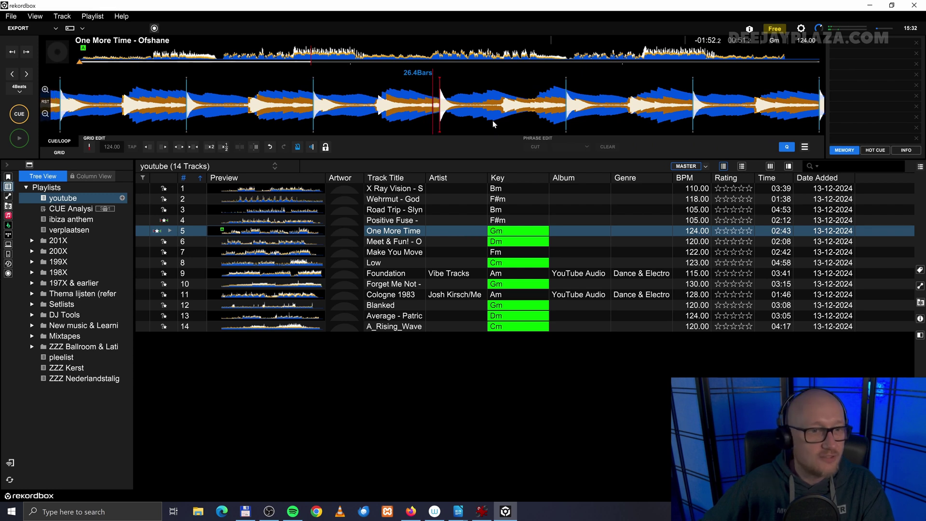
{"action": "left_click", "coordinate": [89, 147]}
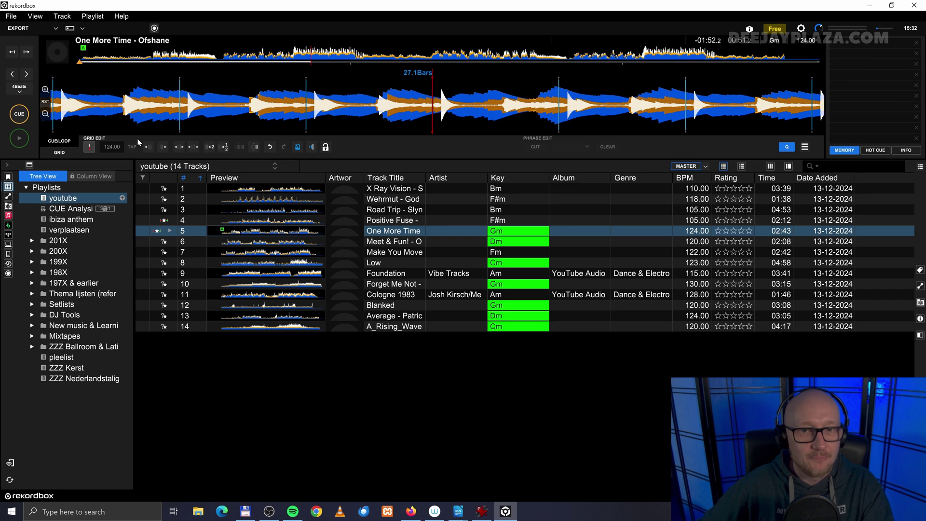
{"action": "left_click_drag", "start_coordinate": [478, 104], "coordinate": [458, 111]}
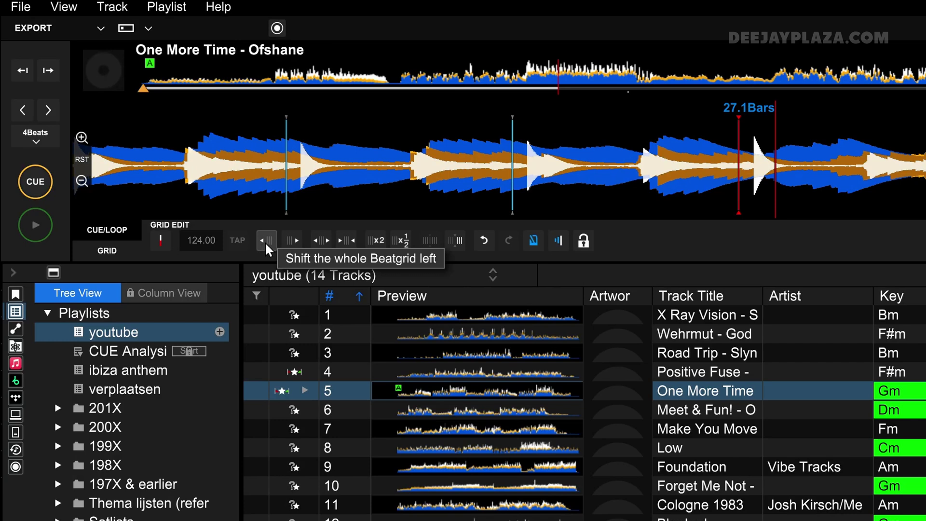
Step: Shift the whole beat grid right in small steps until the bar 27 downbeat reaches the peak of its kick
{"action": "left_click", "coordinate": [291, 240]}
{"action": "left_click", "coordinate": [292, 240]}
{"action": "left_click", "coordinate": [291, 240]}
{"action": "left_click", "coordinate": [292, 241]}
{"action": "left_click", "coordinate": [298, 243]}
{"action": "left_click", "coordinate": [298, 243]}
{"action": "left_click", "coordinate": [298, 242]}
{"action": "left_click", "coordinate": [297, 242]}
{"action": "left_click", "coordinate": [296, 242]}
{"action": "left_click", "coordinate": [296, 242]}
{"action": "left_click", "coordinate": [296, 242]}
{"action": "left_click", "coordinate": [296, 242]}
{"action": "left_click", "coordinate": [296, 242]}
{"action": "left_click", "coordinate": [297, 240]}
{"action": "left_click", "coordinate": [297, 240]}
{"action": "left_click", "coordinate": [297, 240]}
{"action": "left_click", "coordinate": [297, 240]}
{"action": "left_click", "coordinate": [297, 240]}
{"action": "left_click", "coordinate": [297, 240]}
{"action": "left_click", "coordinate": [297, 240]}
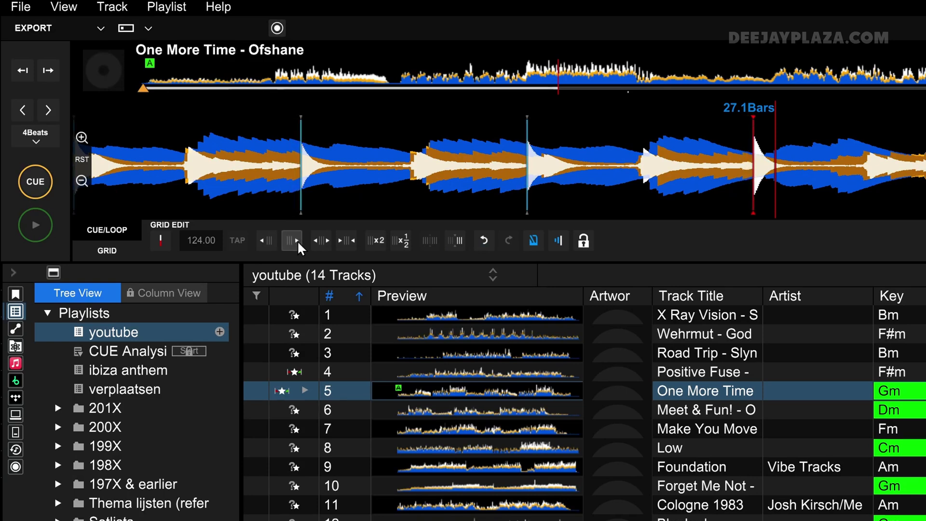
{"action": "left_click", "coordinate": [297, 240]}
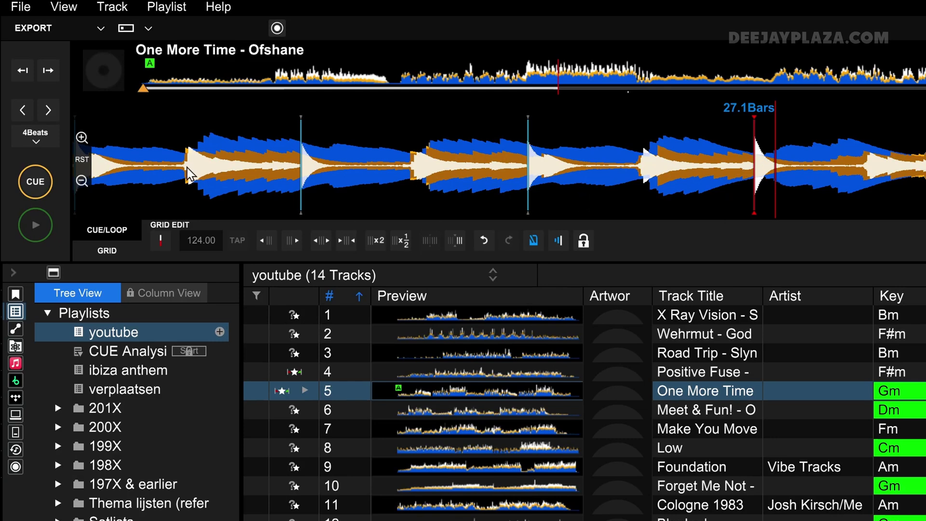
Step: Nudge the whole beat grid slightly left onto the start of the bar 27 kick, and scrub ahead to check the following beats
{"action": "left_click", "coordinate": [80, 138]}
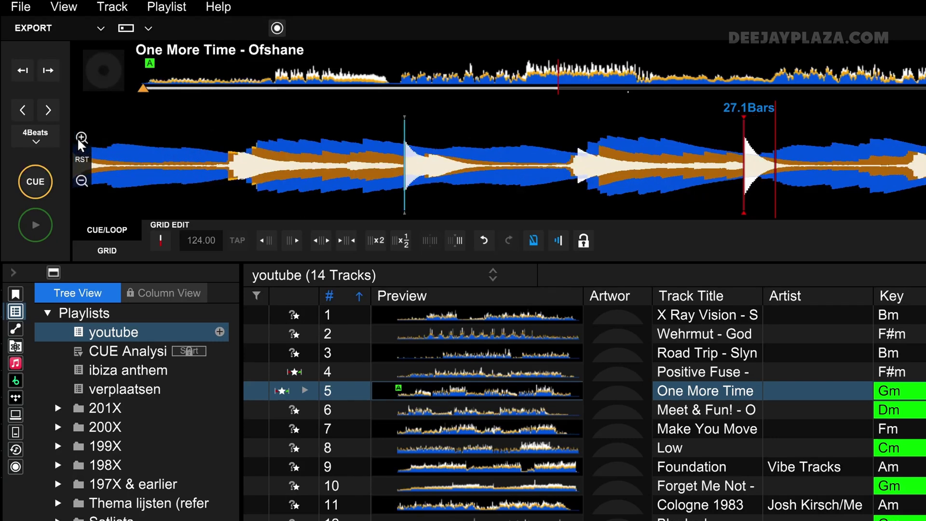
{"action": "left_click", "coordinate": [82, 180]}
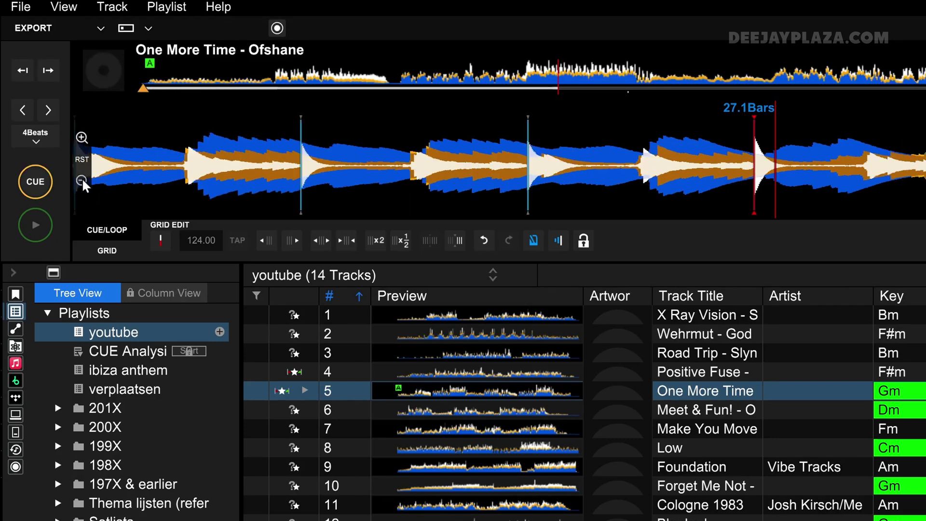
{"action": "left_click", "coordinate": [82, 138]}
{"action": "left_click", "coordinate": [82, 138]}
{"action": "left_click", "coordinate": [82, 138]}
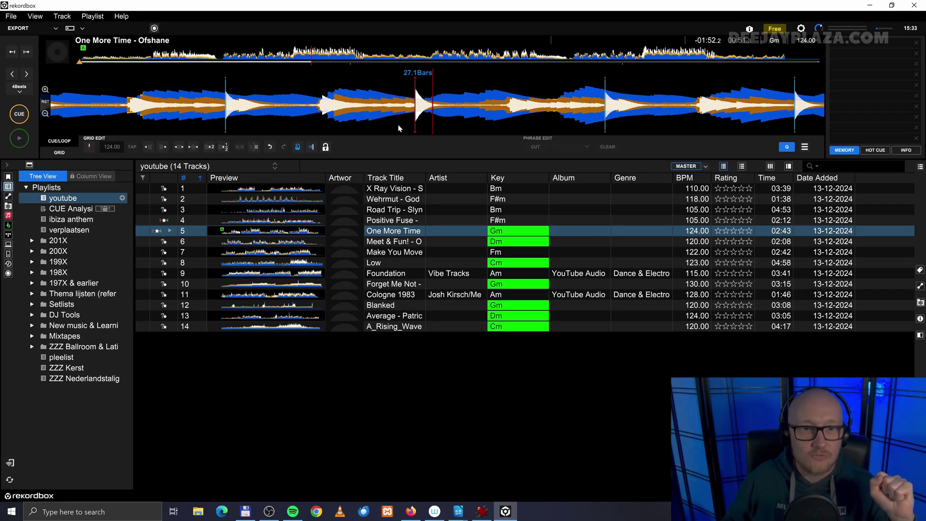
{"action": "scroll", "coordinate": [378, 119], "scroll_direction": "down", "scroll_amount": 2}
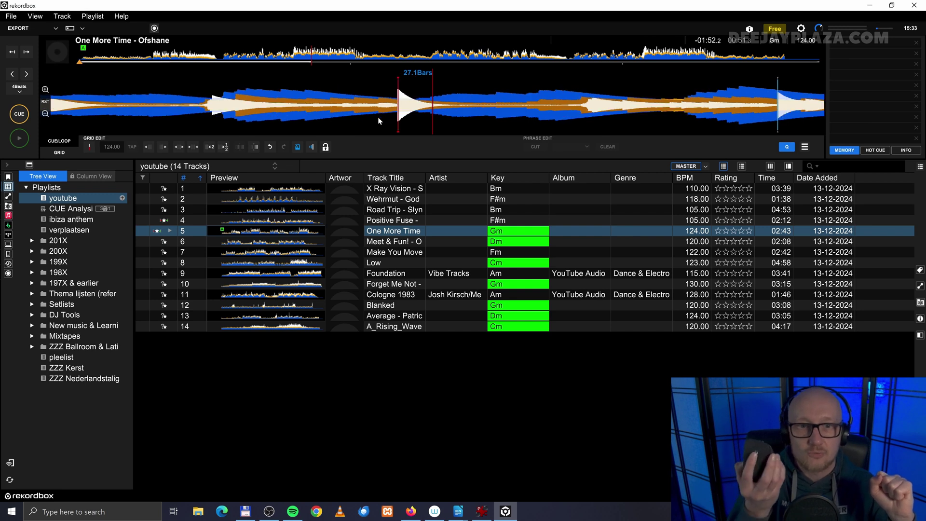
{"action": "scroll", "coordinate": [378, 118], "scroll_direction": "up", "scroll_amount": 2}
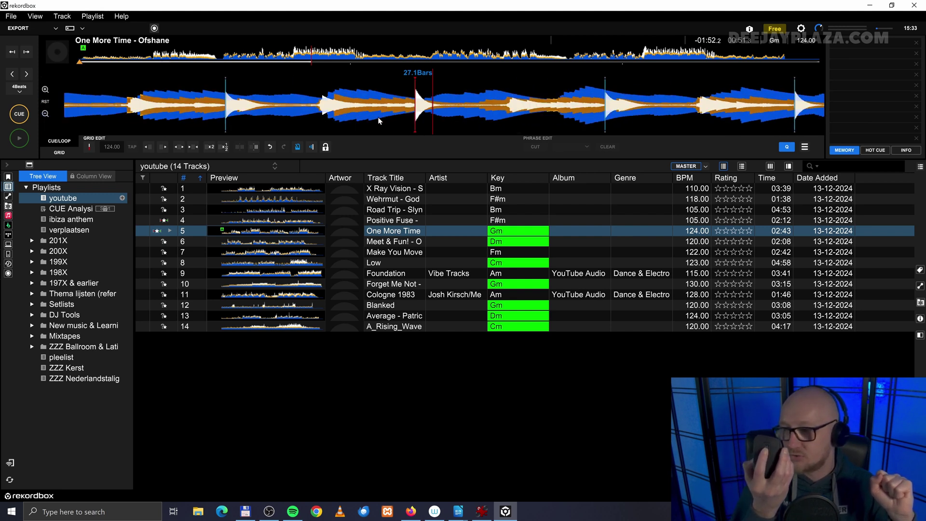
{"action": "scroll", "coordinate": [377, 117], "scroll_direction": "down", "scroll_amount": 2}
{"action": "scroll", "coordinate": [378, 116], "scroll_direction": "up", "scroll_amount": 2}
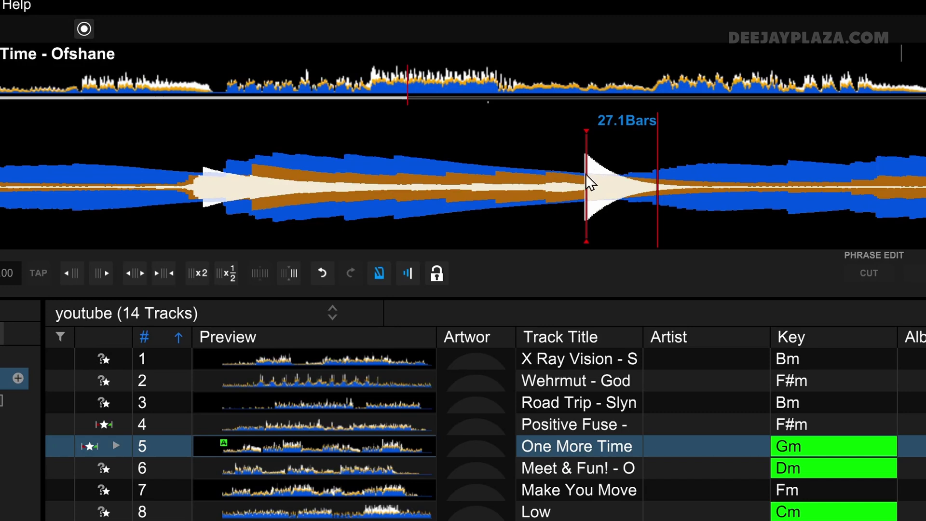
{"action": "left_click", "coordinate": [63, 278]}
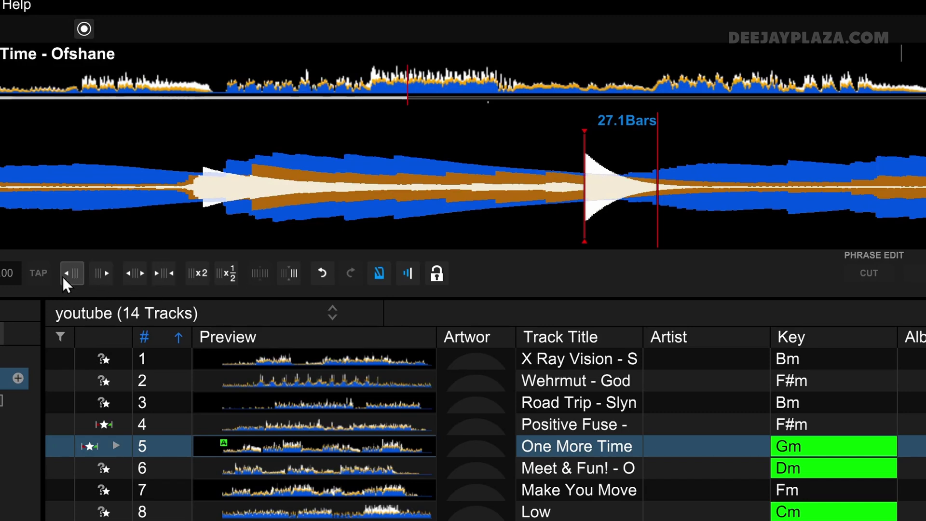
{"action": "left_click_drag", "start_coordinate": [459, 204], "coordinate": [775, 203]}
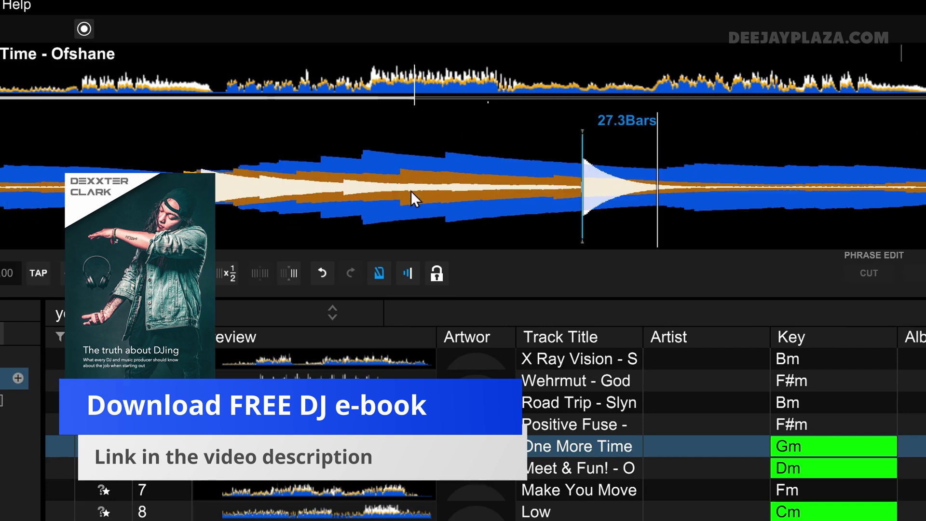
{"action": "scroll", "coordinate": [404, 180], "scroll_direction": "down", "scroll_amount": 3}
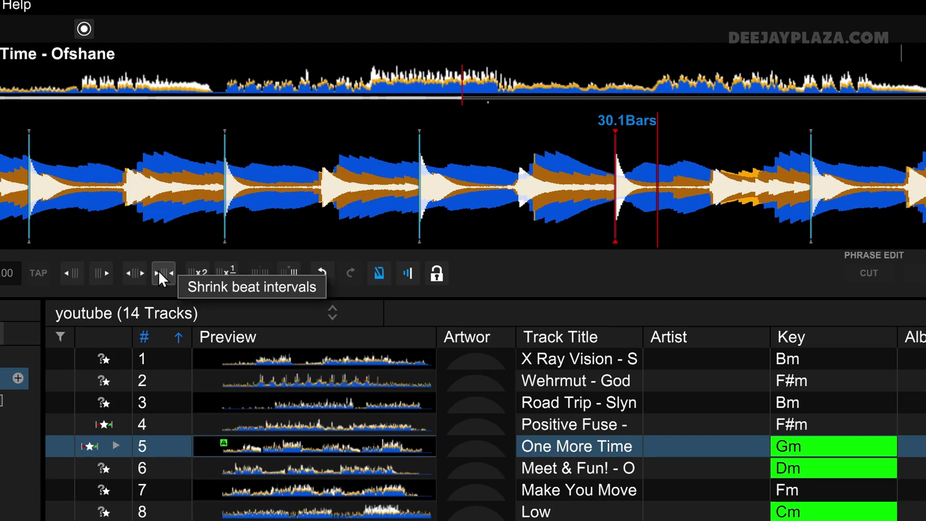
Step: Expand the beat intervals in small steps around bar 30, lowering the grid's BPM to 123.95
{"action": "left_click", "coordinate": [133, 274]}
{"action": "left_click", "coordinate": [133, 273]}
{"action": "left_click", "coordinate": [133, 274]}
{"action": "left_click", "coordinate": [133, 274]}
{"action": "left_click", "coordinate": [134, 273]}
{"action": "left_click", "coordinate": [133, 273]}
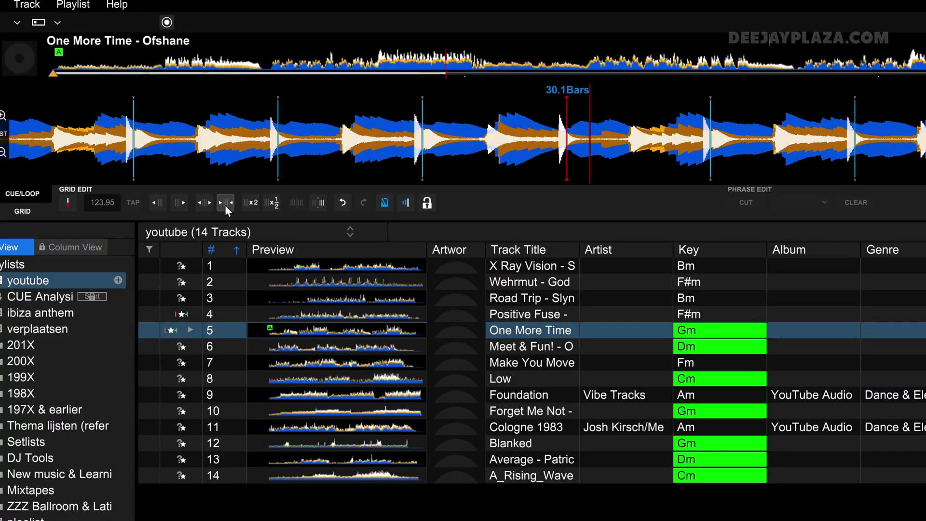
Step: Shrink the beat intervals in small steps until the grid's BPM is 124.00 and the lines match the kicks
{"action": "left_click", "coordinate": [225, 204]}
{"action": "left_click", "coordinate": [224, 204]}
{"action": "left_click", "coordinate": [224, 204]}
{"action": "left_click", "coordinate": [225, 204]}
{"action": "left_click", "coordinate": [225, 204]}
{"action": "left_click", "coordinate": [225, 205]}
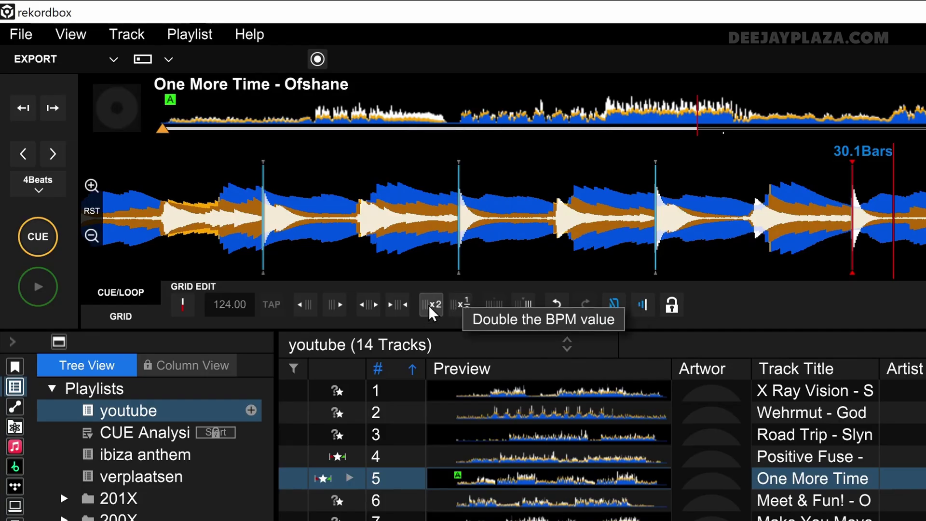
Step: Try doubling and halving the grid's BPM, bring it up to 496.00, and play the track against the denser beat lines
{"action": "left_click", "coordinate": [430, 308]}
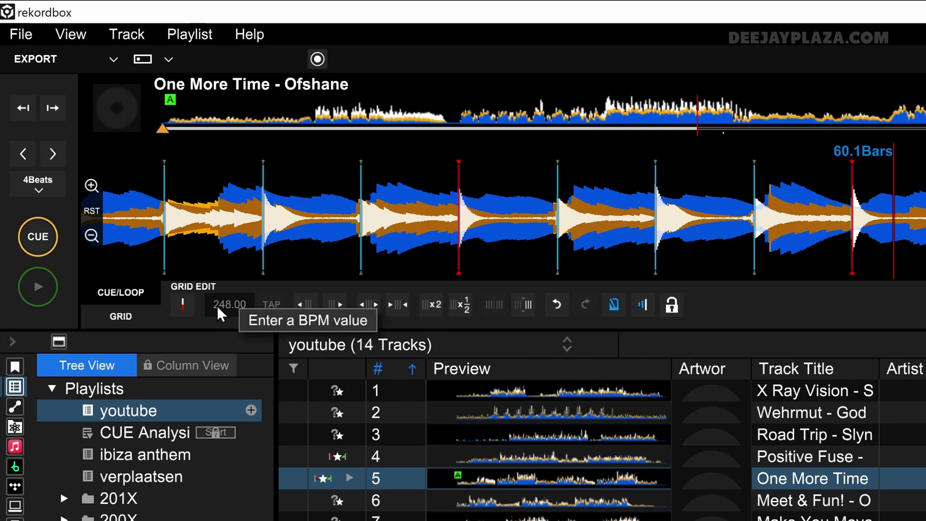
{"action": "left_click", "coordinate": [461, 304]}
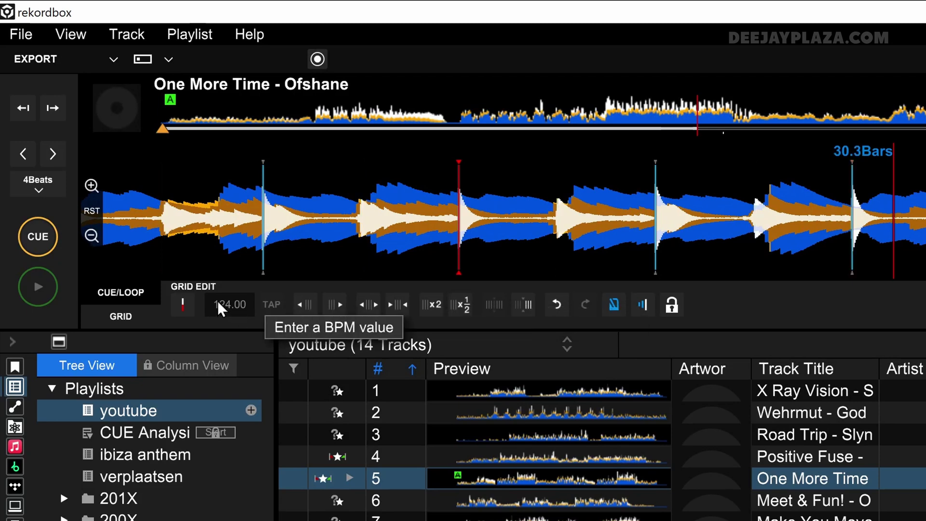
{"action": "left_click", "coordinate": [428, 308]}
{"action": "left_click", "coordinate": [427, 304]}
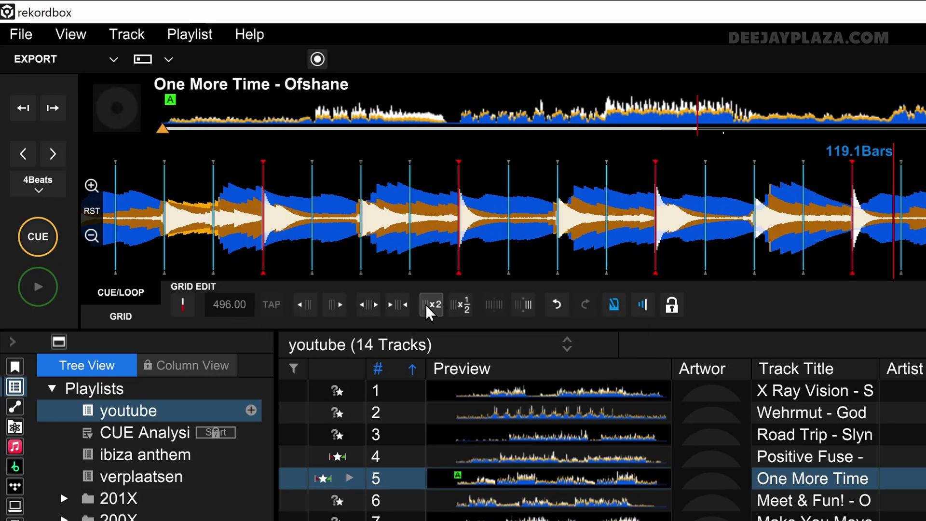
{"action": "left_click", "coordinate": [34, 290]}
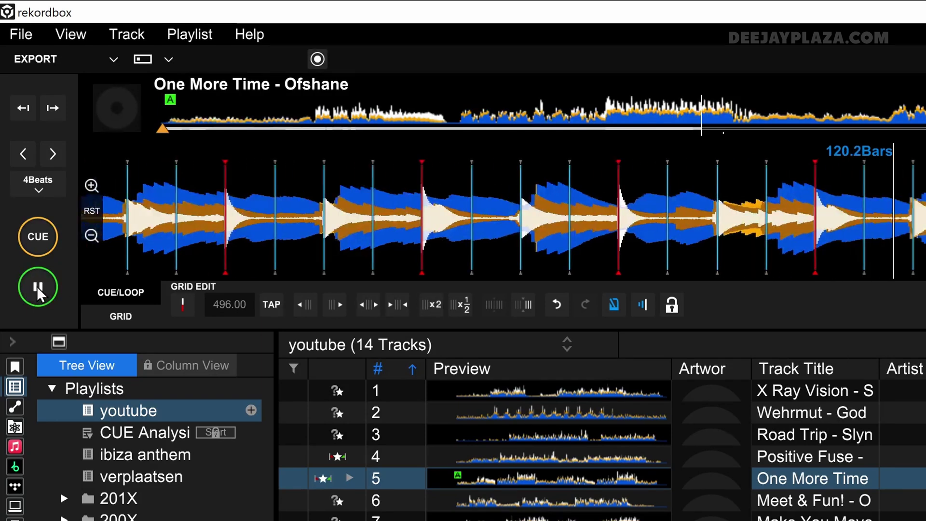
Step: Halve the grid's BPM back to 124.00, play a short stretch of the track and pause it
{"action": "left_click", "coordinate": [465, 304]}
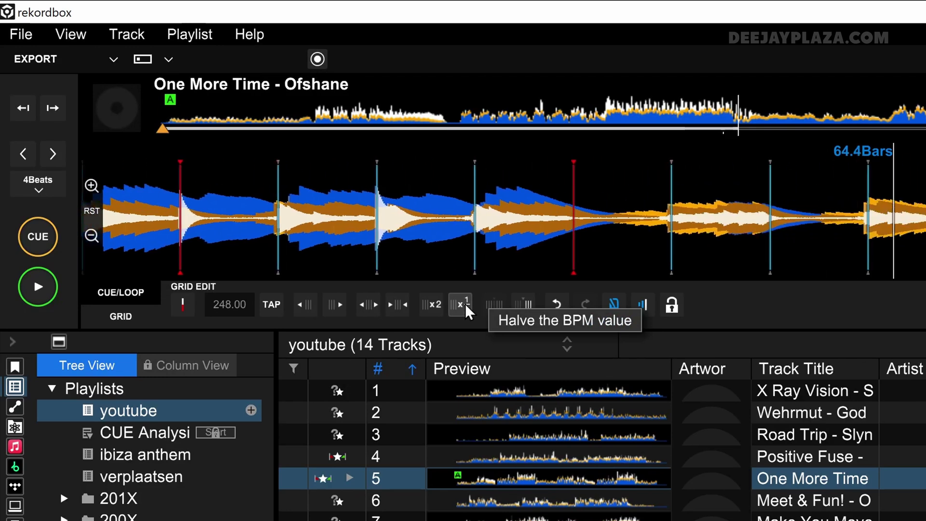
{"action": "left_click", "coordinate": [465, 303]}
{"action": "left_click", "coordinate": [464, 304]}
{"action": "left_click", "coordinate": [48, 292]}
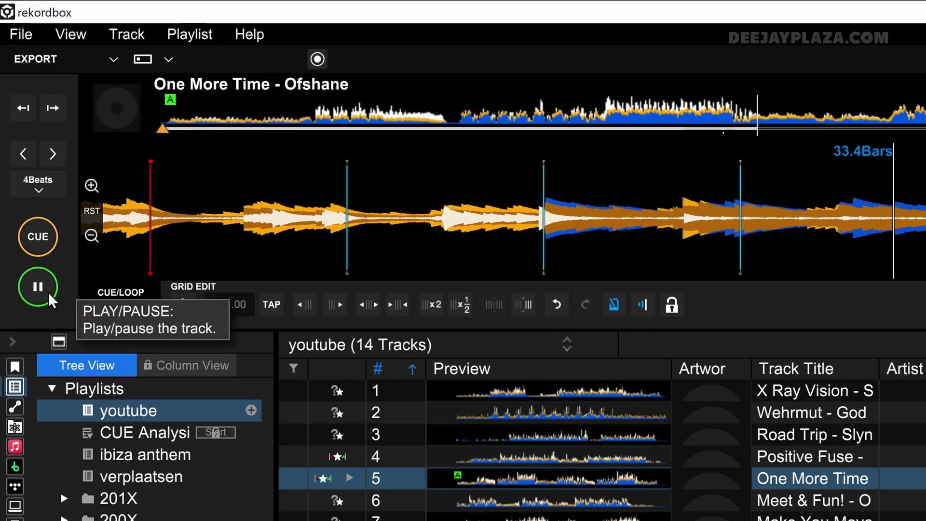
{"action": "left_click", "coordinate": [48, 291]}
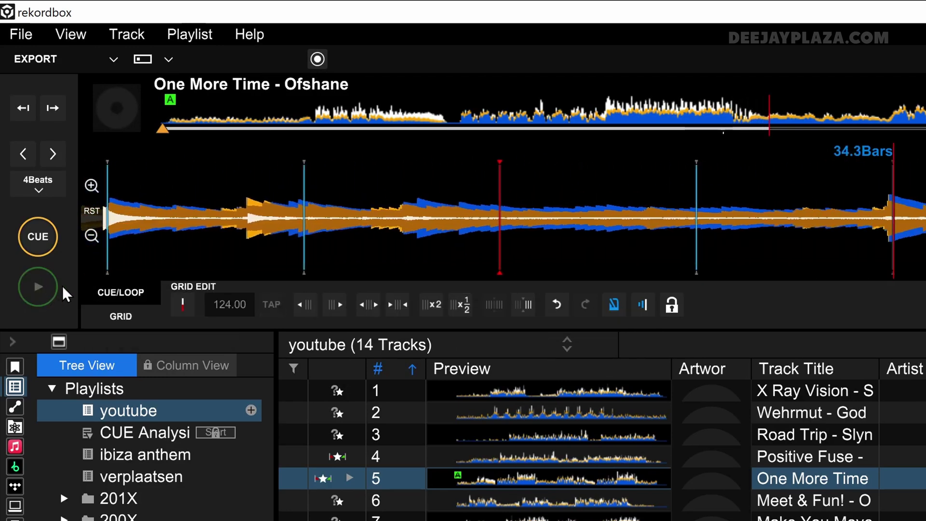
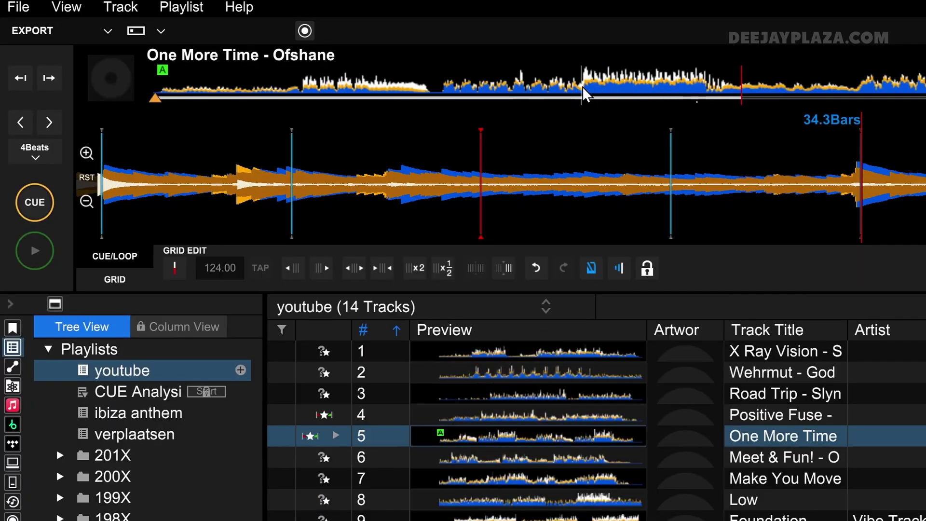
Step: Go back to the kick at bar 25, expand the whole track's beat intervals to 123.99 BPM and shift the grid slightly left
{"action": "left_click", "coordinate": [582, 86]}
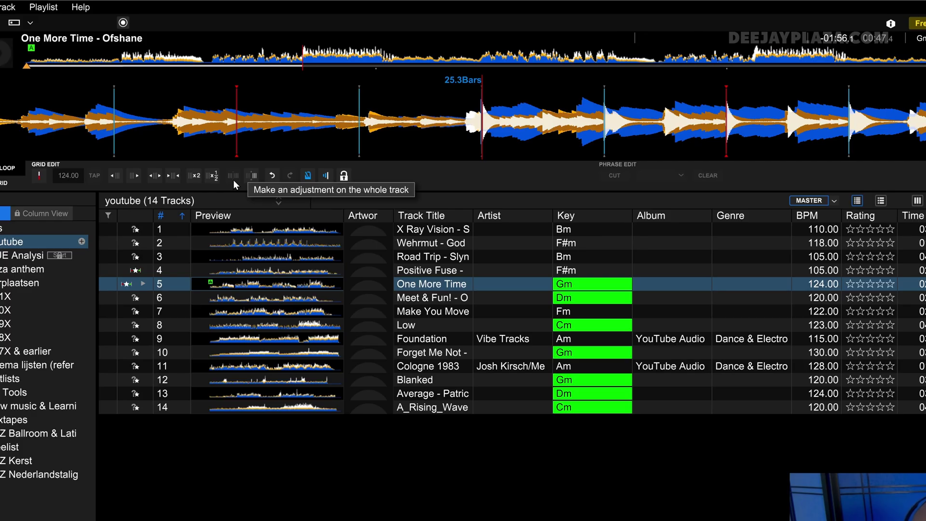
{"action": "left_click", "coordinate": [141, 178]}
{"action": "left_click", "coordinate": [154, 177]}
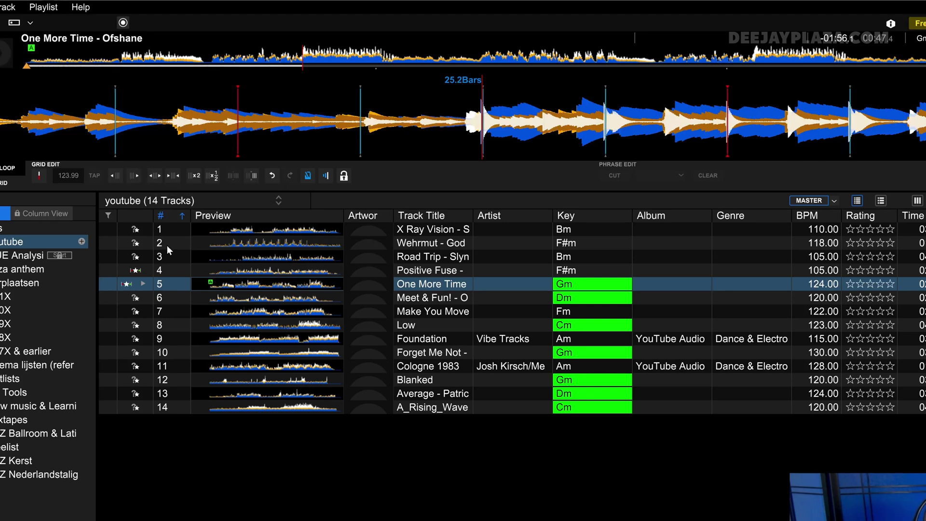
{"action": "left_click", "coordinate": [116, 175]}
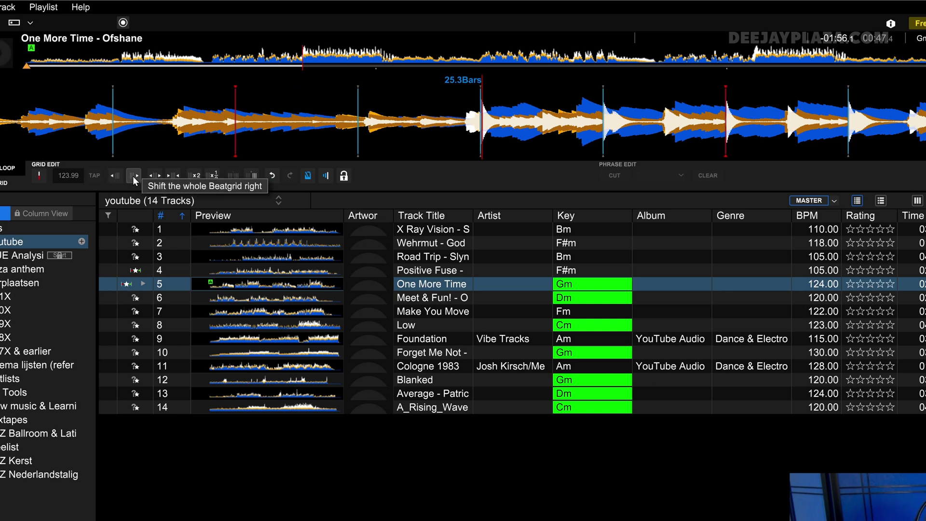
Step: Limit grid adjustments to the part of the track after the current bar 25 position, and shift that section right in small steps
{"action": "left_click", "coordinate": [250, 176]}
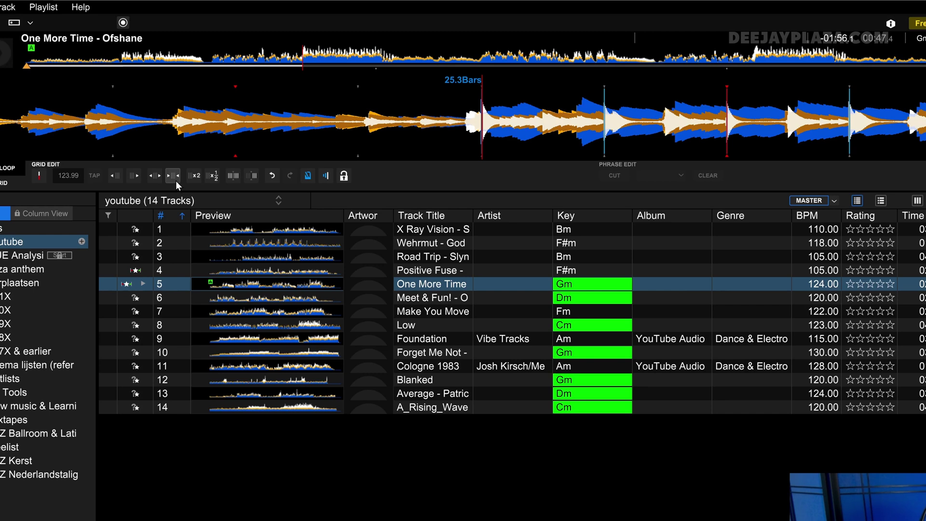
{"action": "left_click", "coordinate": [132, 177]}
{"action": "left_click", "coordinate": [131, 177]}
{"action": "left_click", "coordinate": [131, 177]}
{"action": "left_click", "coordinate": [129, 177]}
{"action": "left_click", "coordinate": [129, 177]}
{"action": "left_click", "coordinate": [127, 177]}
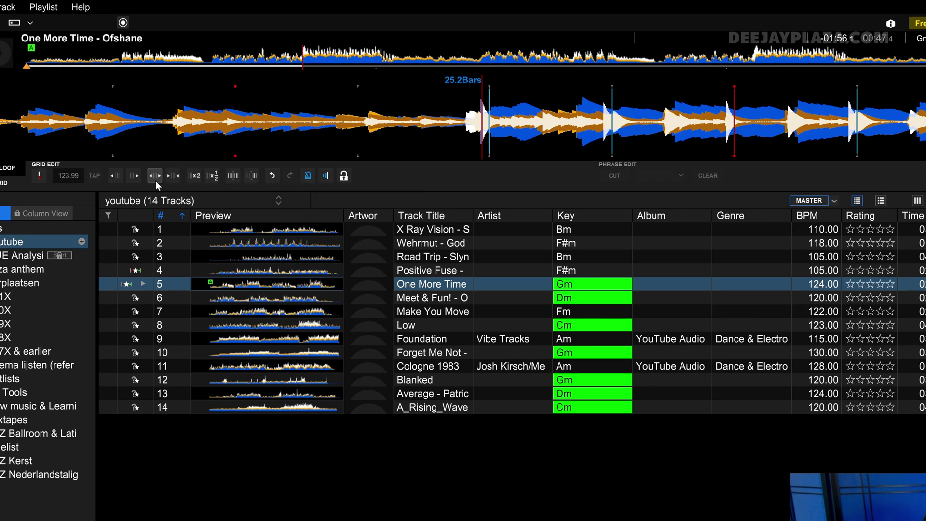
Step: Double the BPM of the grid section after the current position and halve it back
{"action": "left_click", "coordinate": [195, 177]}
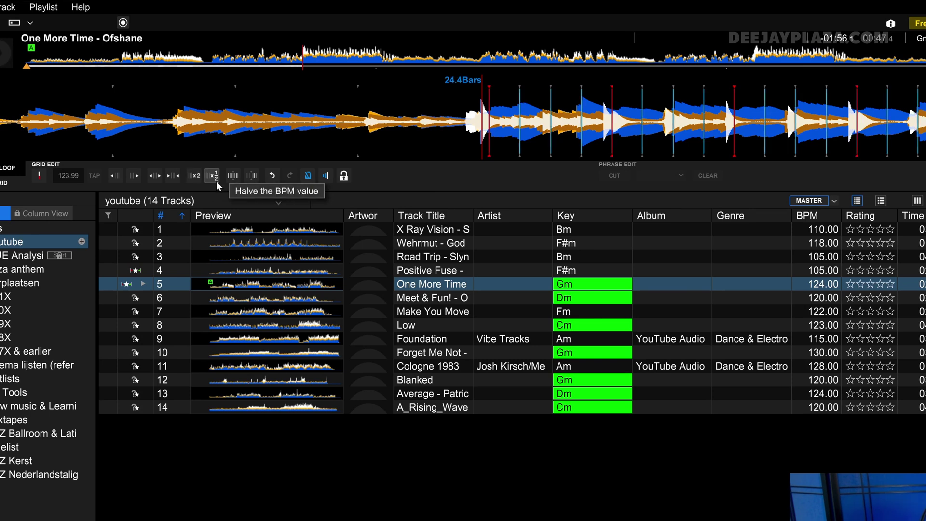
{"action": "left_click", "coordinate": [215, 181]}
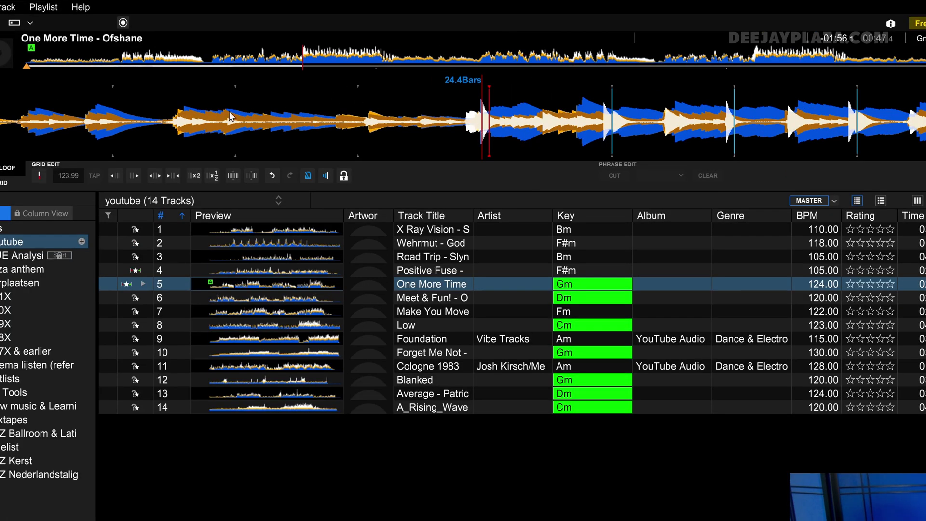
Step: Set the kick at the current bar 25 position as the downbeat, and scrub slightly back to check the grid before it
{"action": "left_click_drag", "start_coordinate": [606, 154], "coordinate": [536, 133]}
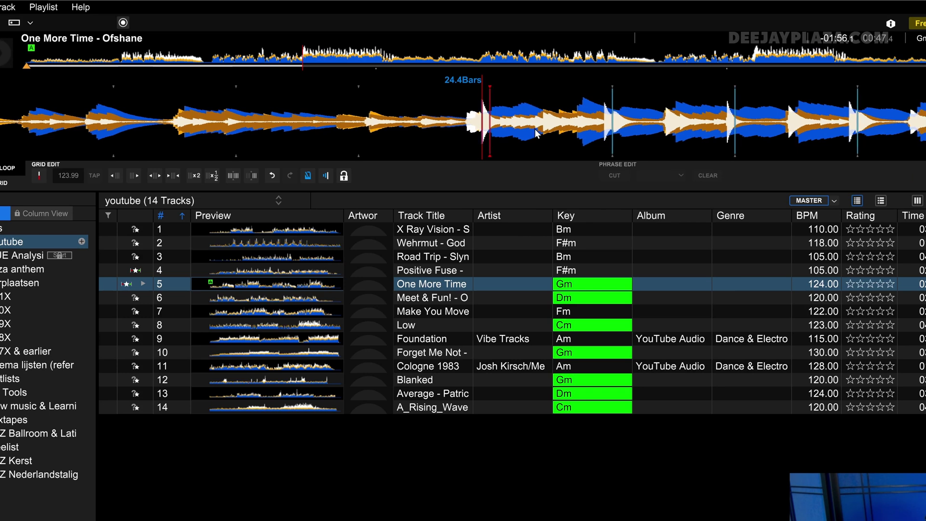
{"action": "left_click", "coordinate": [42, 175]}
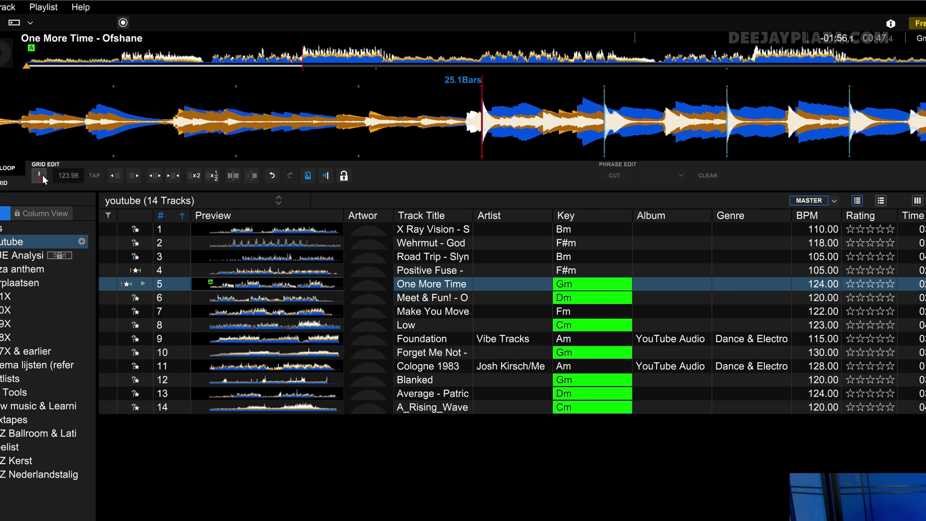
{"action": "left_click_drag", "start_coordinate": [11, 92], "coordinate": [24, 93]}
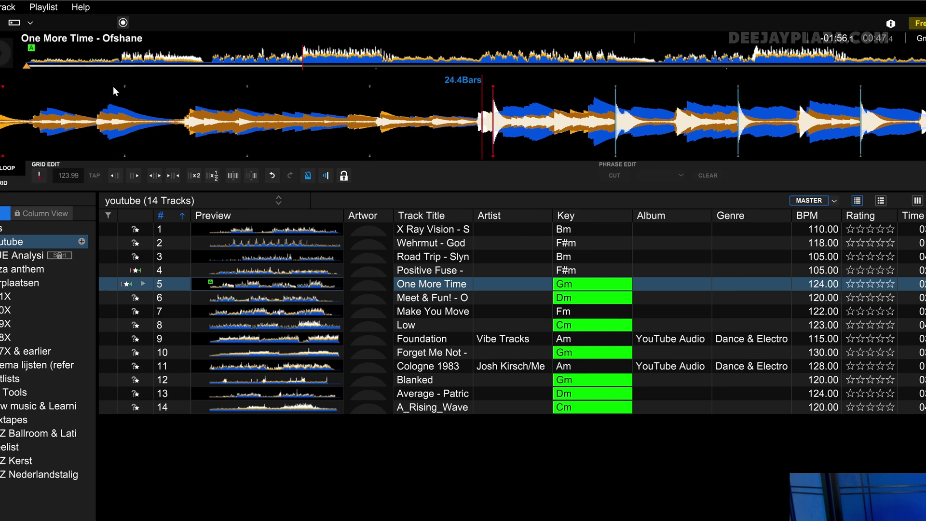
{"action": "left_click_drag", "start_coordinate": [174, 124], "coordinate": [208, 122]}
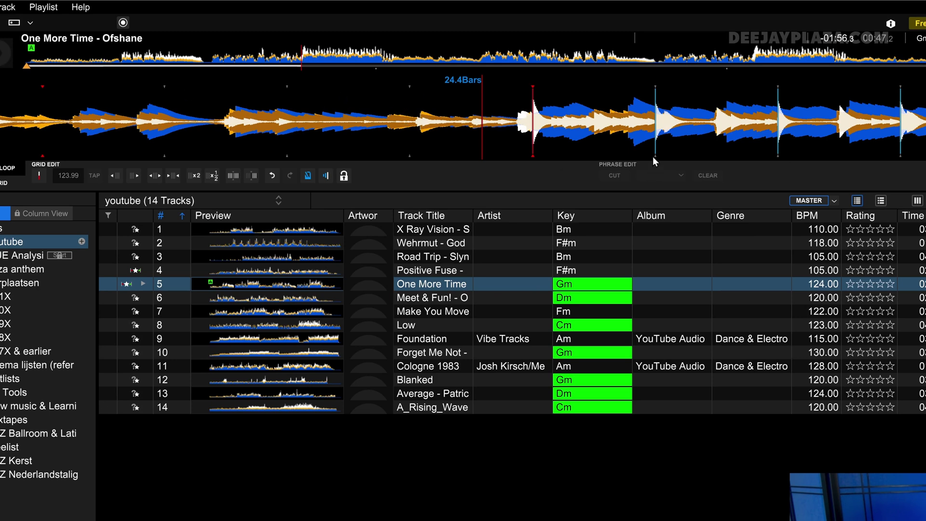
Step: Make the next kick, one beat further on, the first beat of the bar, and scrub back to check the grid
{"action": "scroll", "coordinate": [487, 144], "scroll_direction": "down", "scroll_amount": 5}
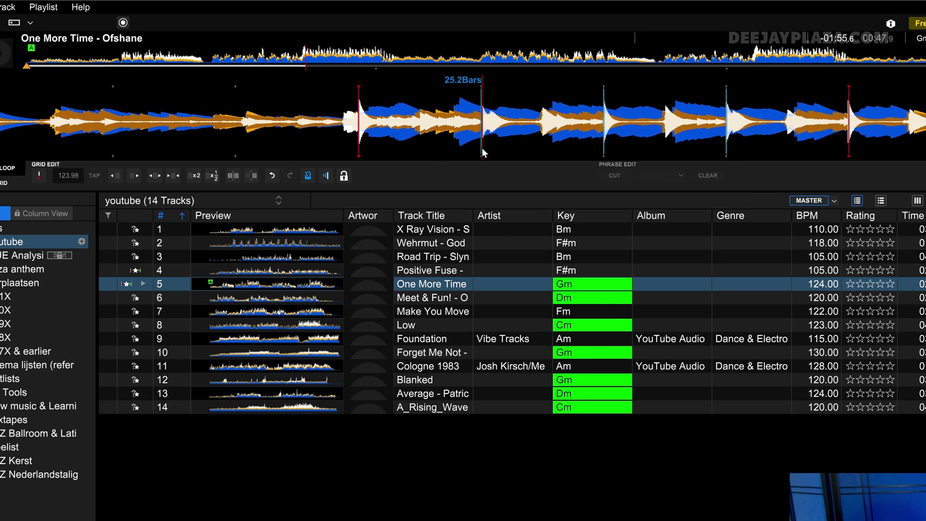
{"action": "left_click", "coordinate": [39, 176]}
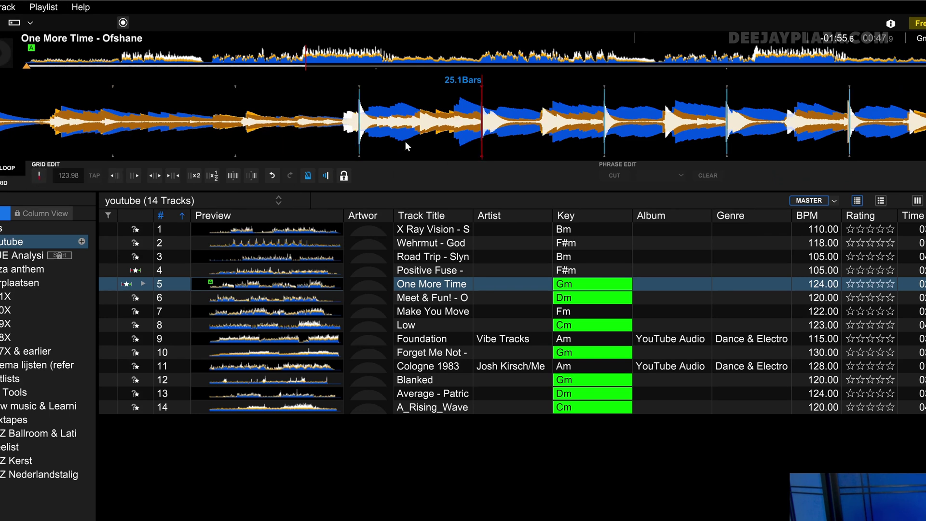
{"action": "scroll", "coordinate": [407, 148], "scroll_direction": "up", "scroll_amount": 5}
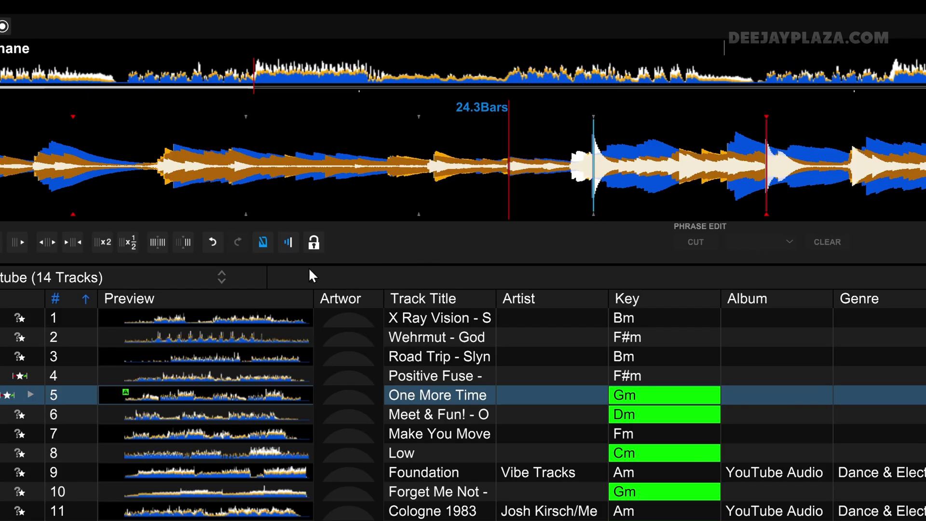
Step: Undo and redo the last downbeat change, and toggle the lock on track analysis and beat grid adjustment
{"action": "left_click", "coordinate": [212, 243]}
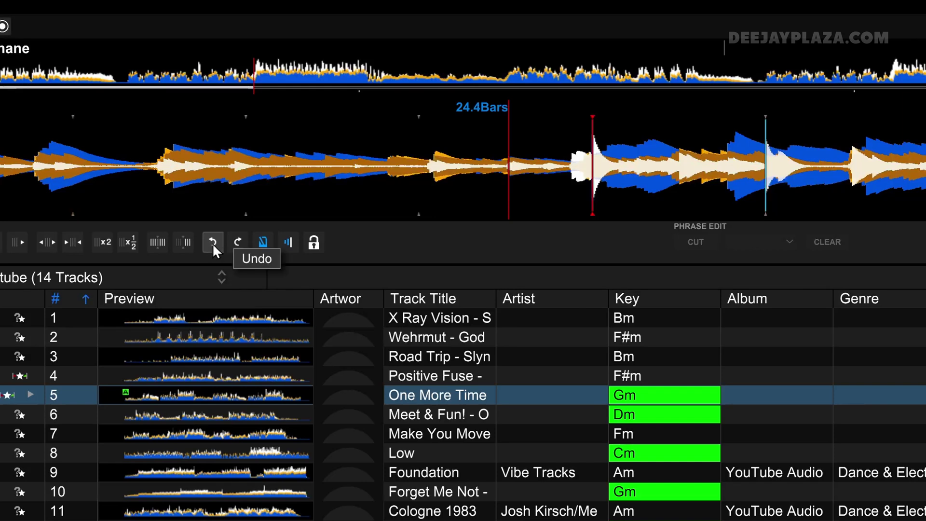
{"action": "left_click", "coordinate": [240, 241]}
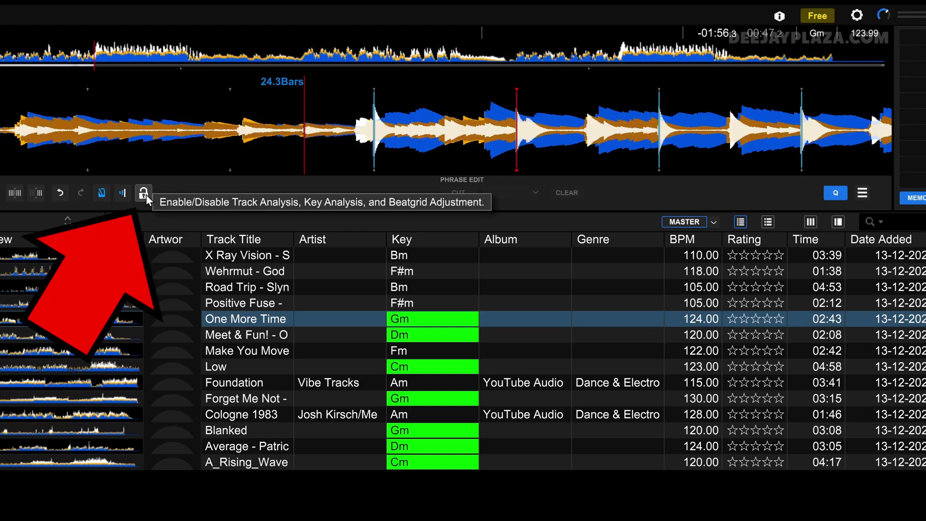
{"action": "left_click", "coordinate": [144, 193]}
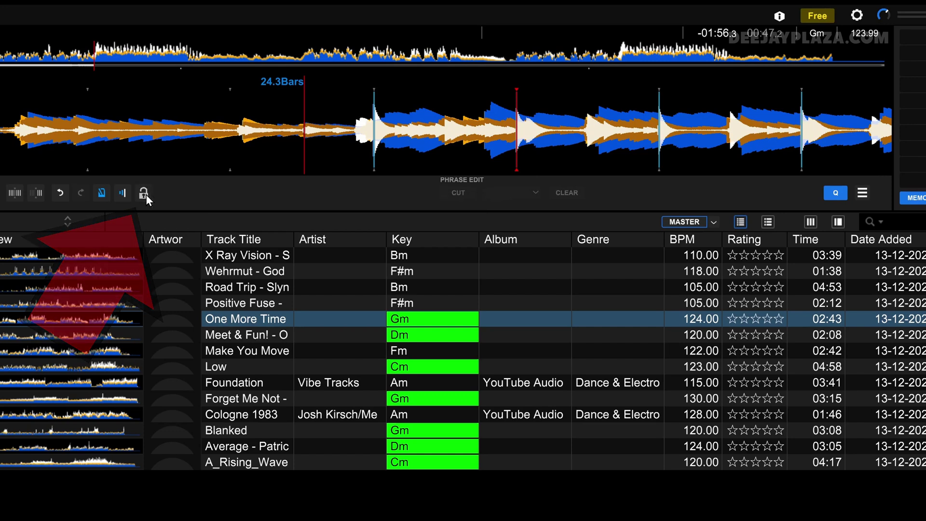